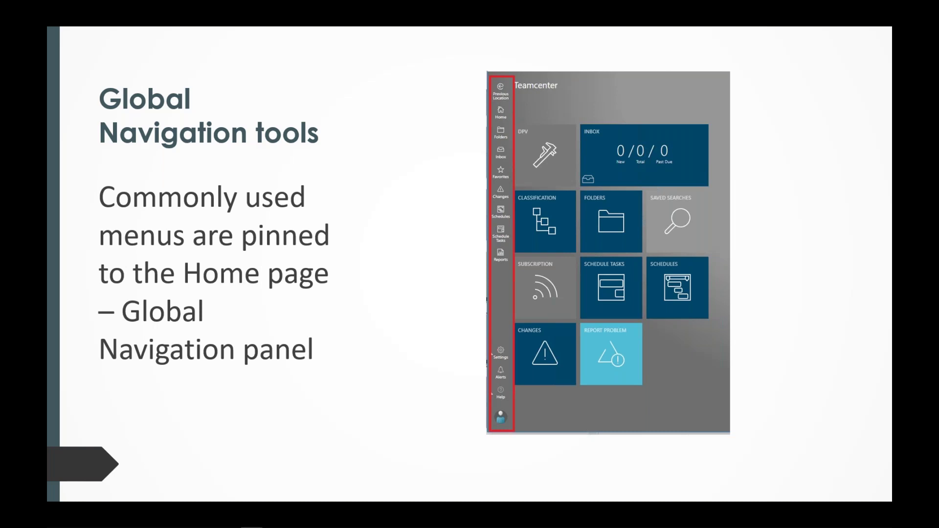
key(Right)
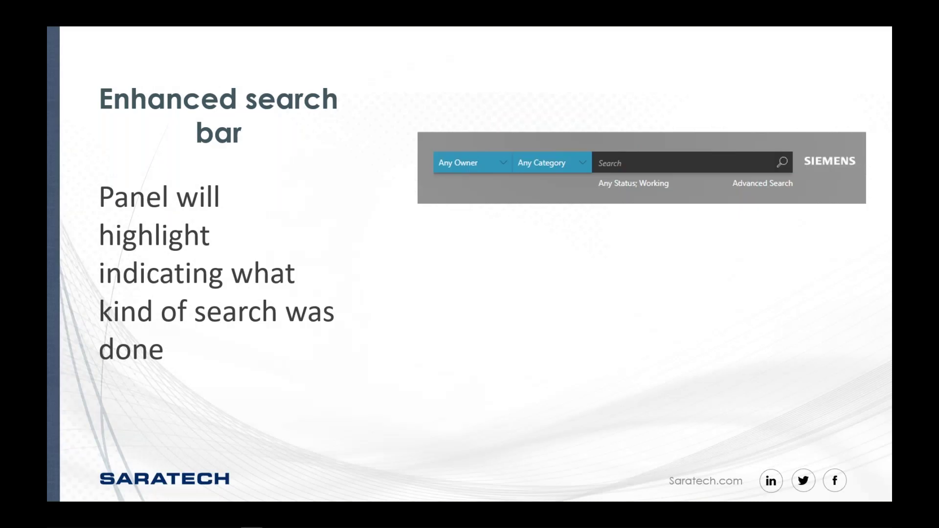
key(Right)
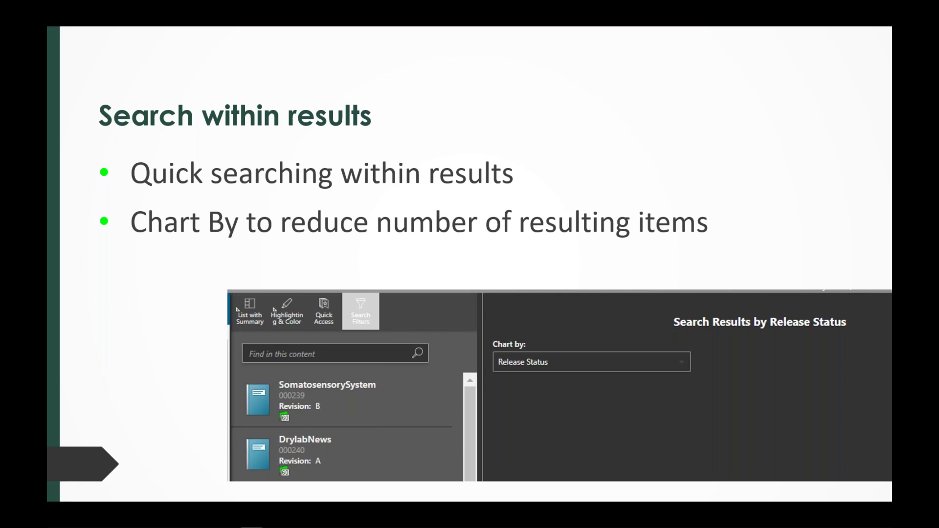
key(Right)
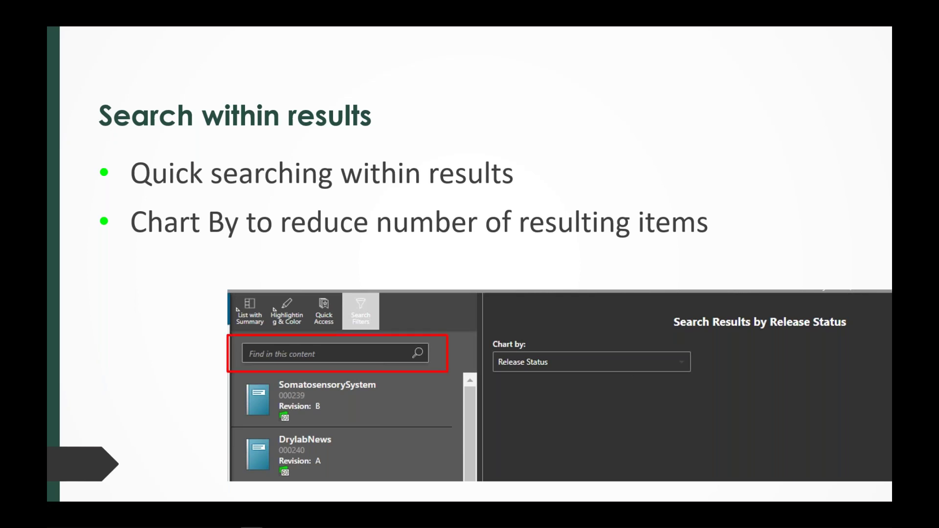
key(Right)
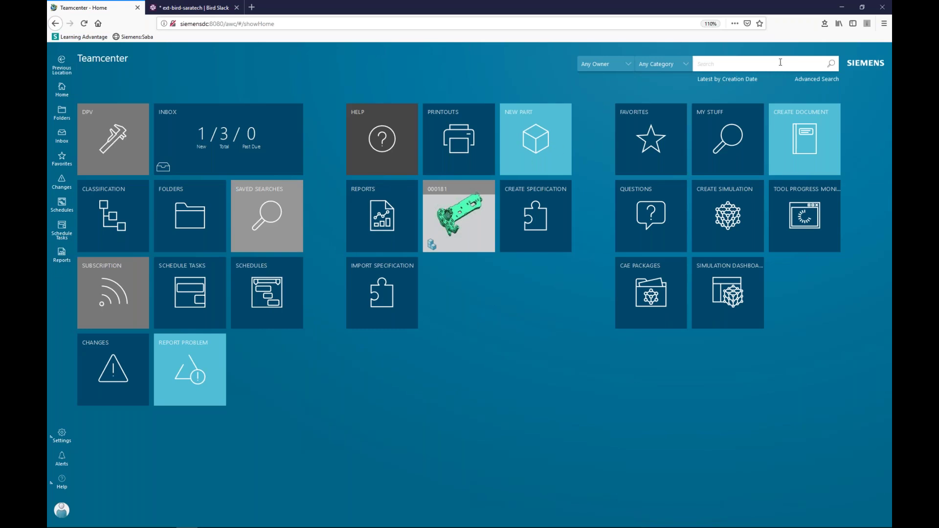
Step: Run a global search for "st" across any owner and any category
click(718, 63)
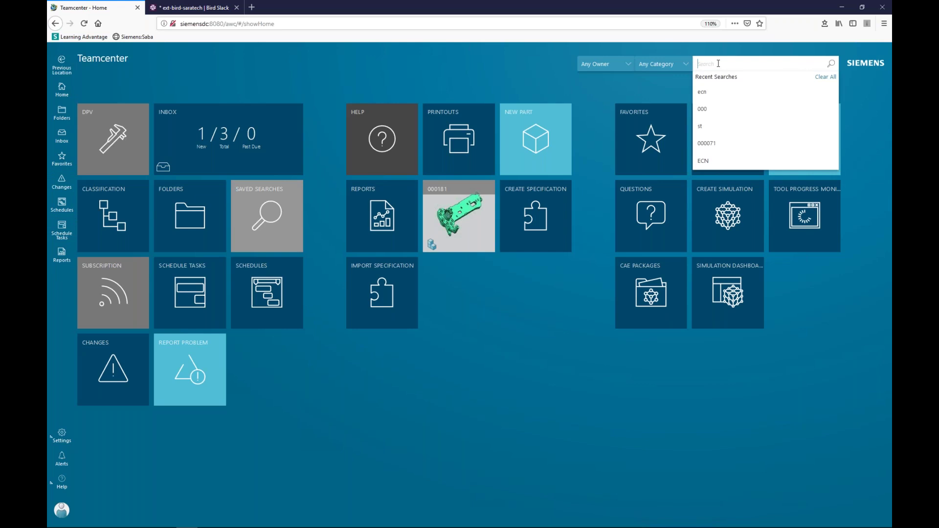
text(st)
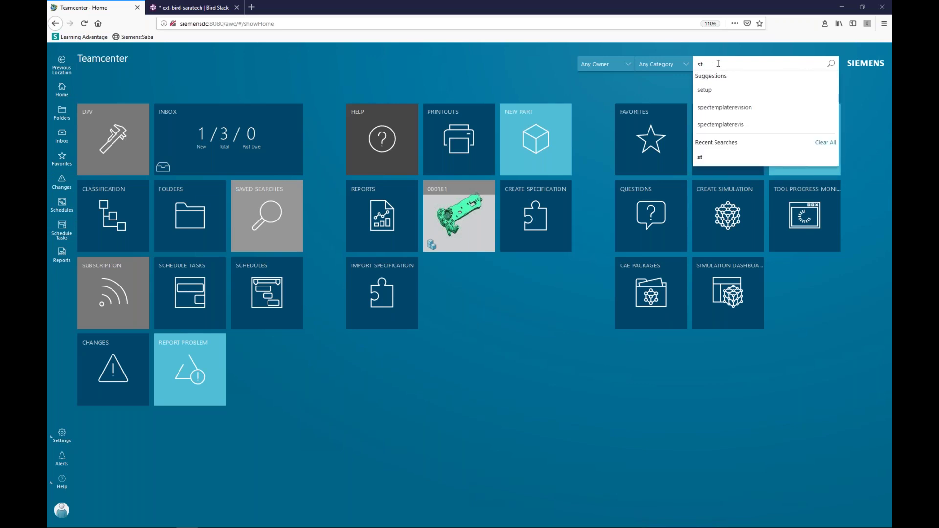
key(Return)
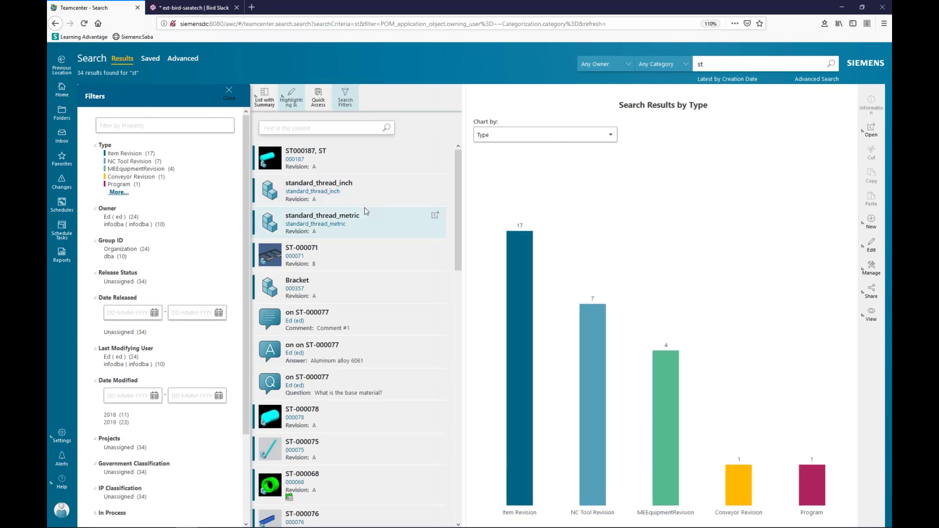
click(719, 65)
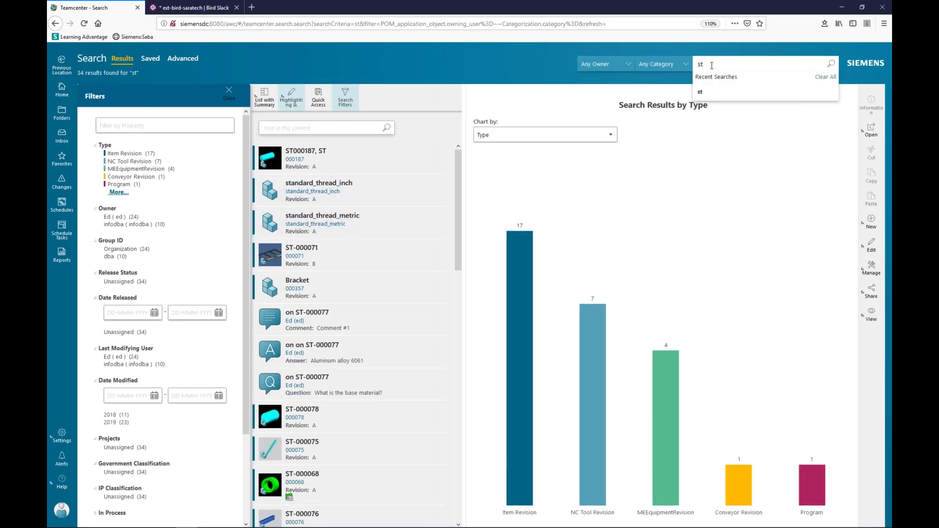
click(587, 163)
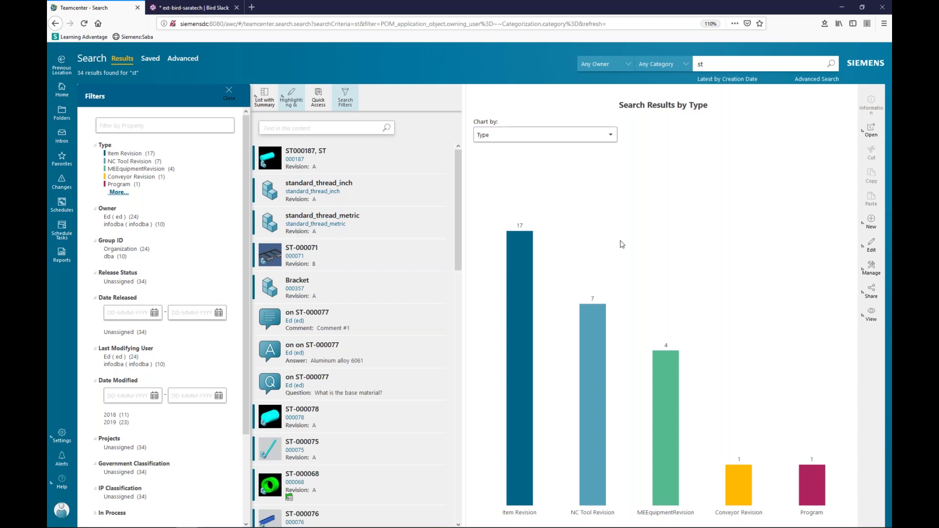
Step: Filter the search results to the NC Tool Revision type from the results chart, and remove that filter again
mouse_move(511, 238)
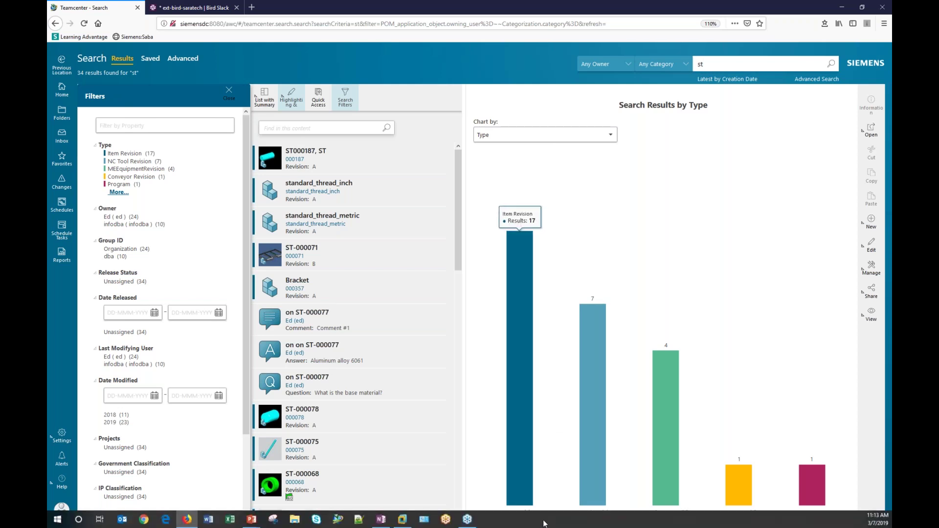
mouse_move(583, 442)
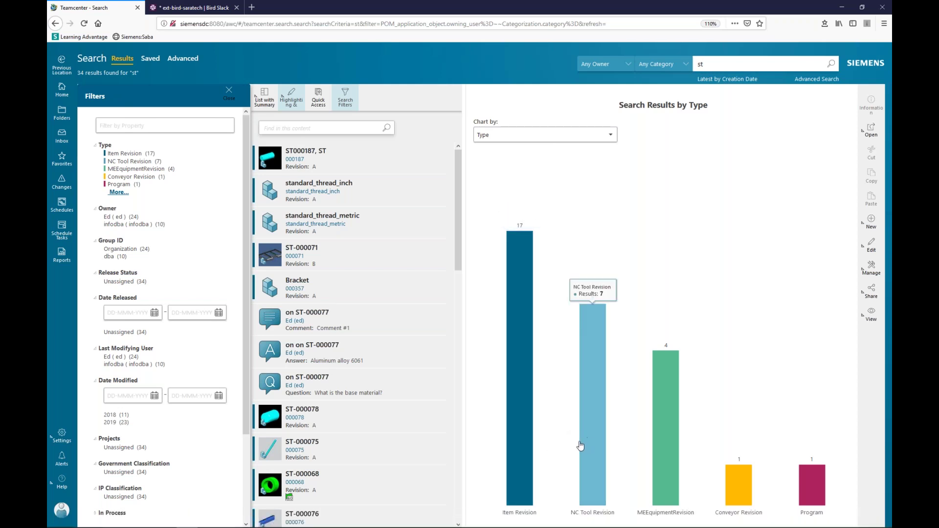
click(591, 416)
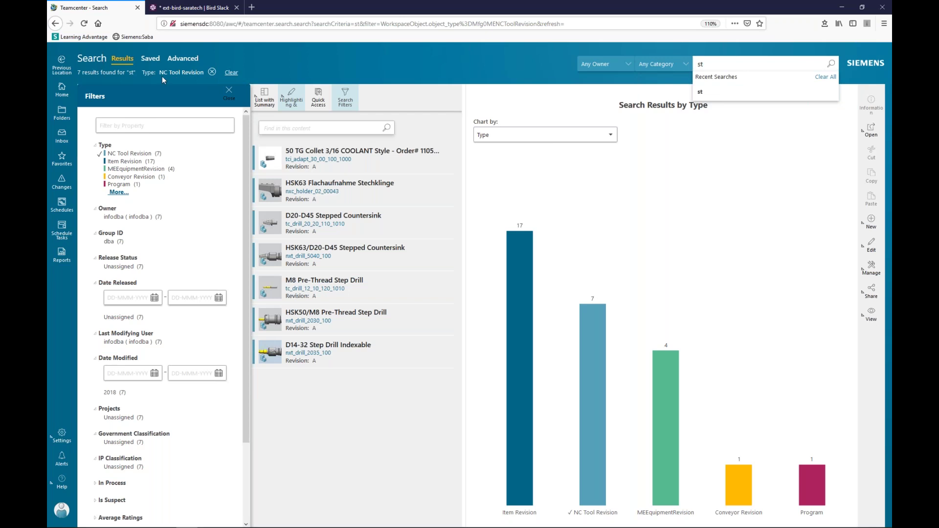
click(212, 73)
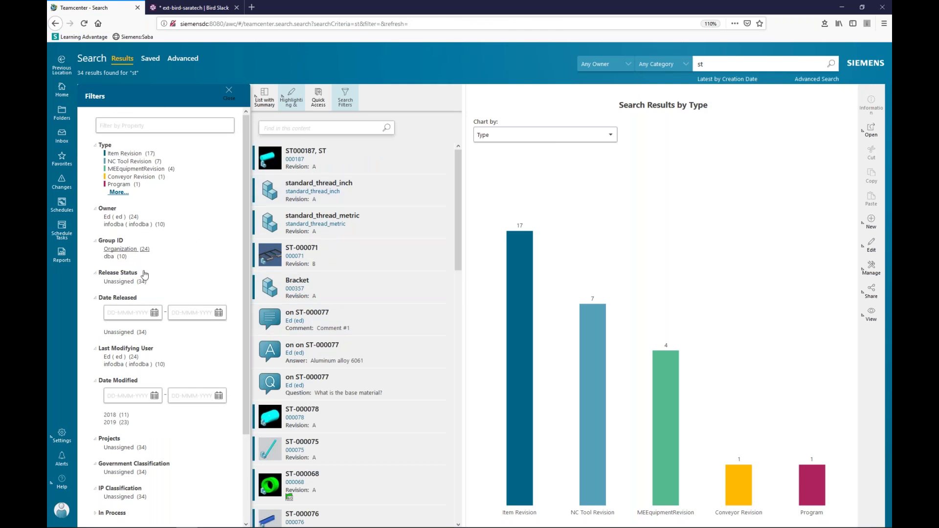
Step: Expand the full list of result types and search within the current results for *77
click(119, 192)
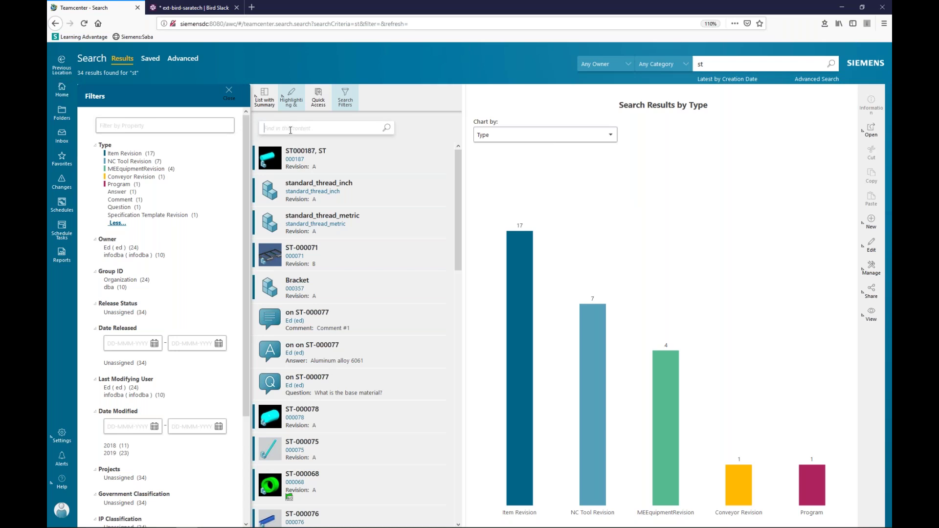
text(*)
key(Return)
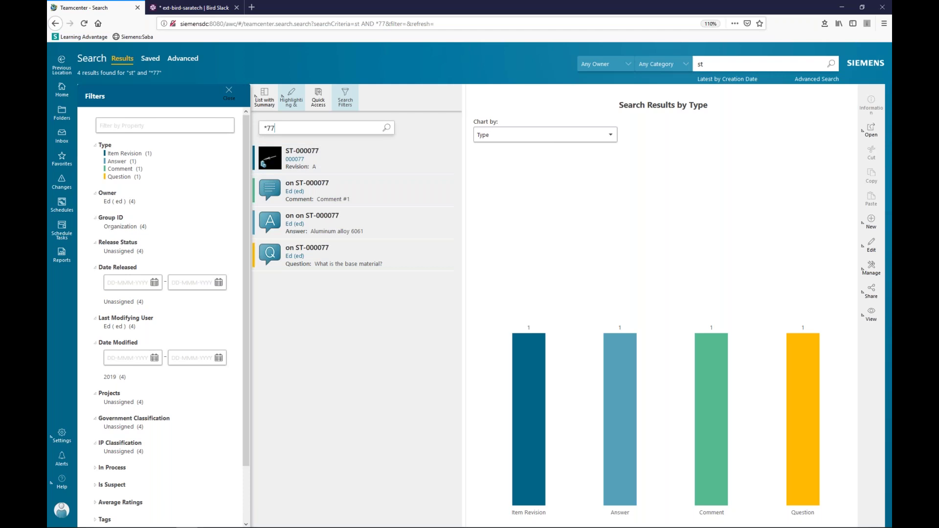
Step: Turn off color filtering for the results and turn on highlighting of the matching search text
click(291, 102)
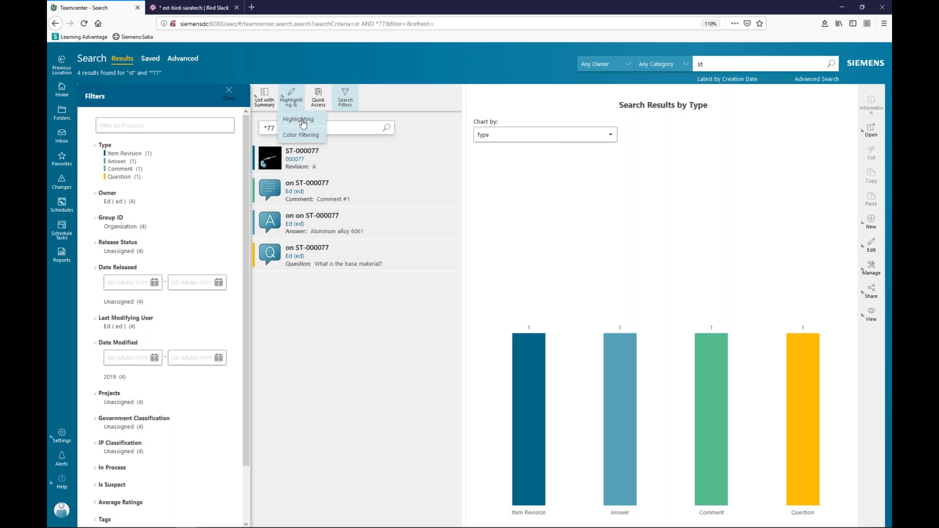
click(301, 134)
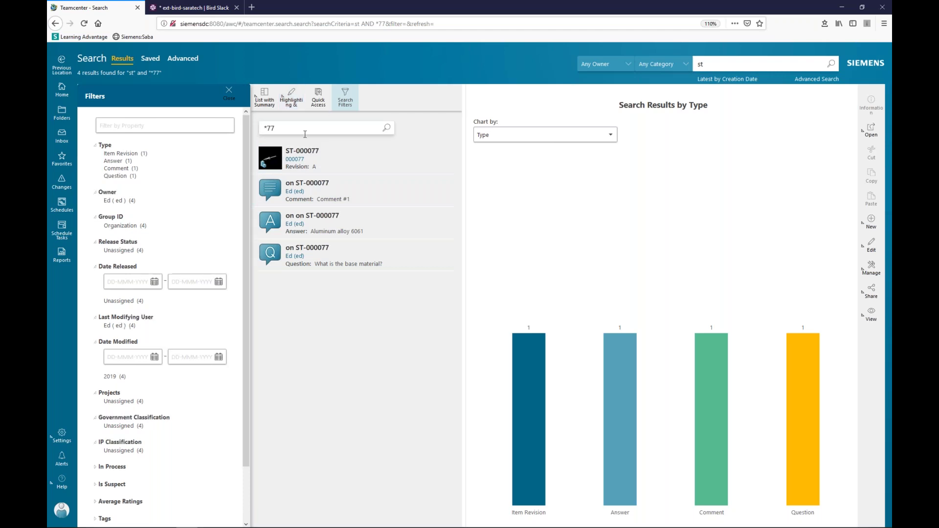
click(291, 101)
click(302, 122)
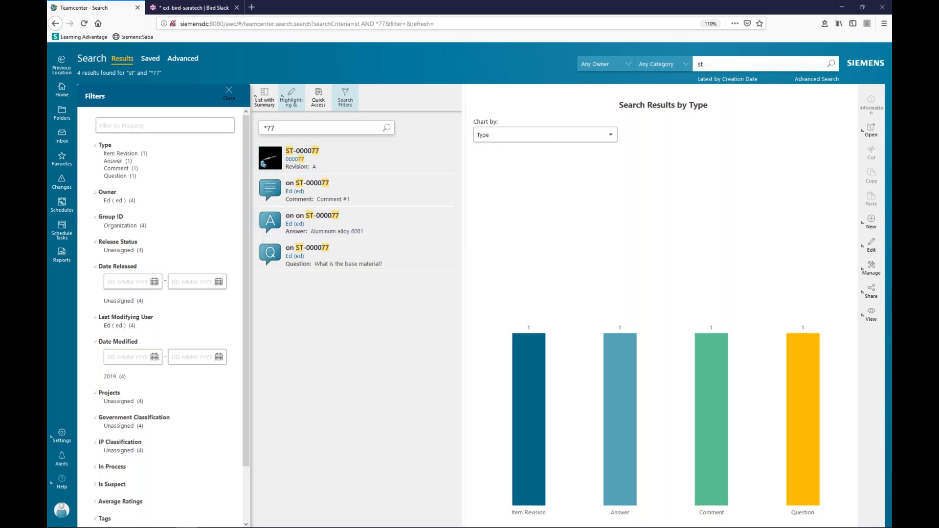
Step: Clear the *77 search within the results and look through the full list of "st" matches
drag(275, 127, 264, 126)
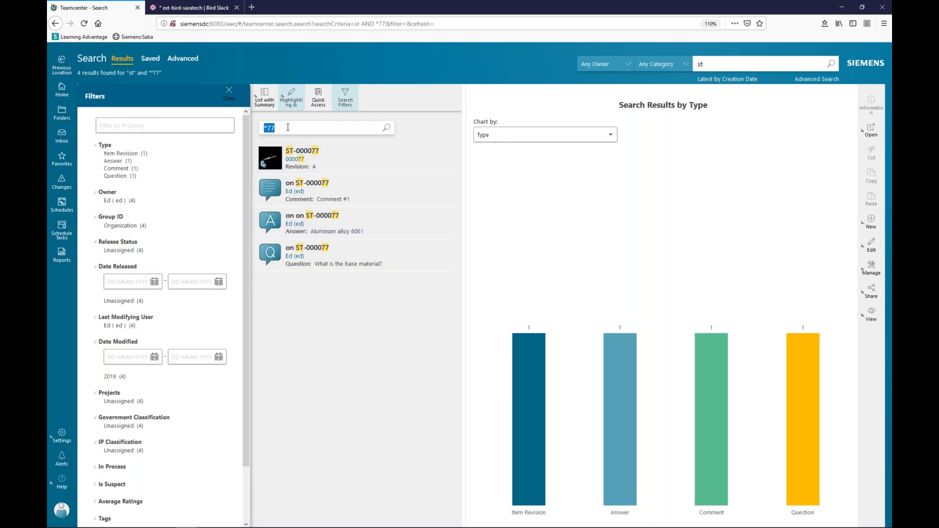
key(BackSpace)
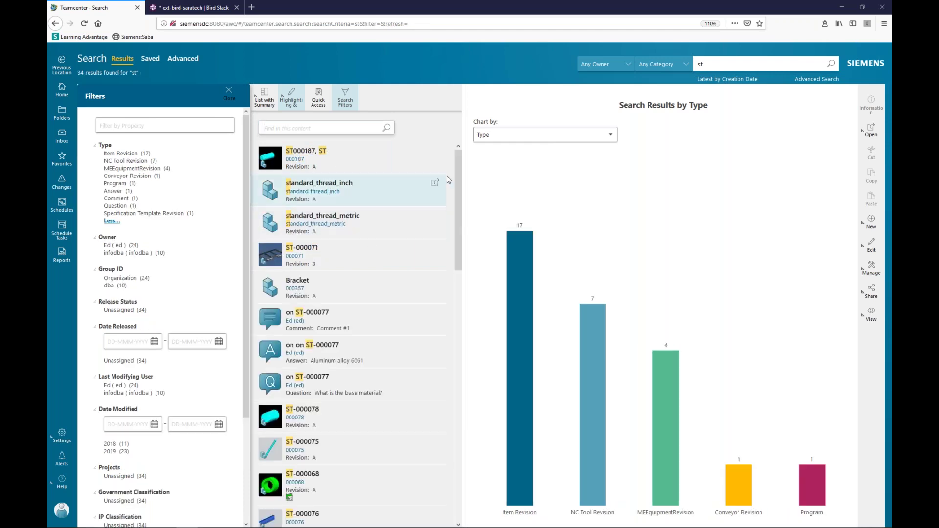
scroll(460, 213, down, 3)
scroll(460, 213, up, 3)
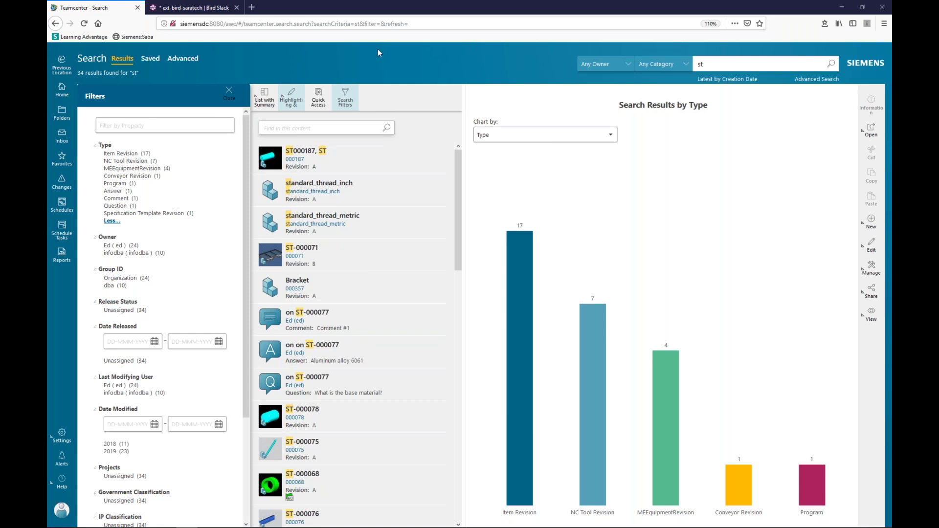
Step: Run a global search for 000071 and select the item revision ST-000071 to display its overview
click(703, 64)
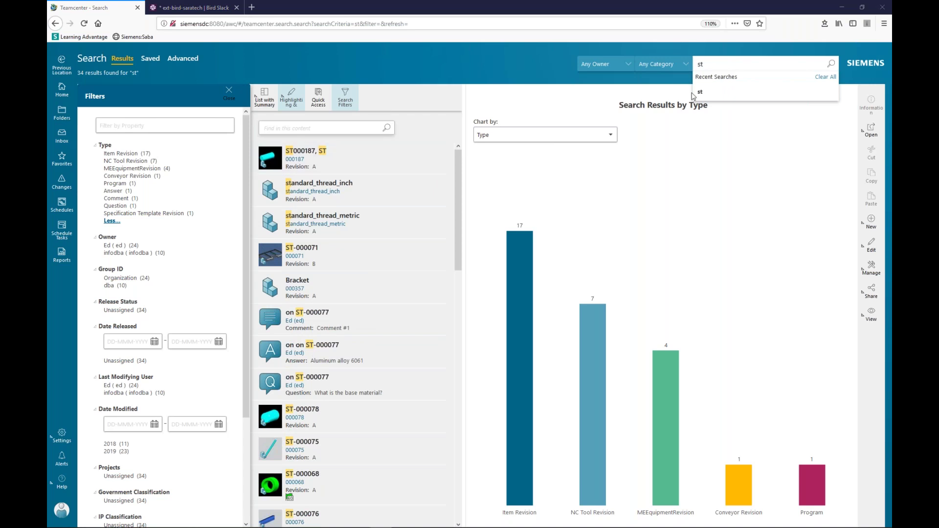
click(727, 61)
text(000071)
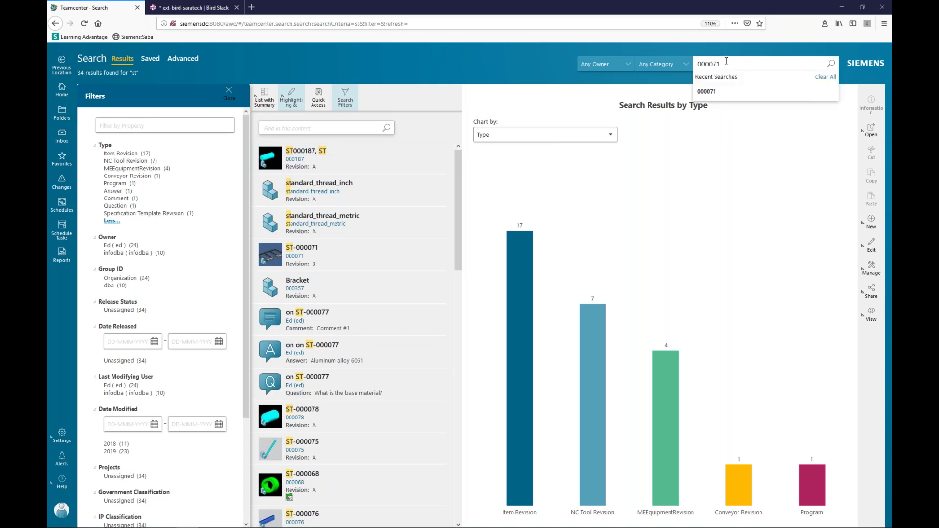
key(Return)
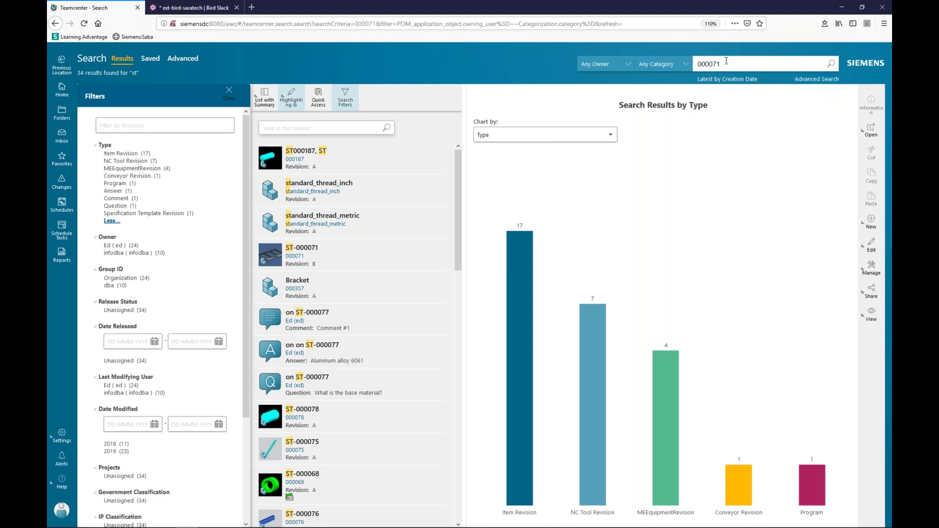
click(384, 152)
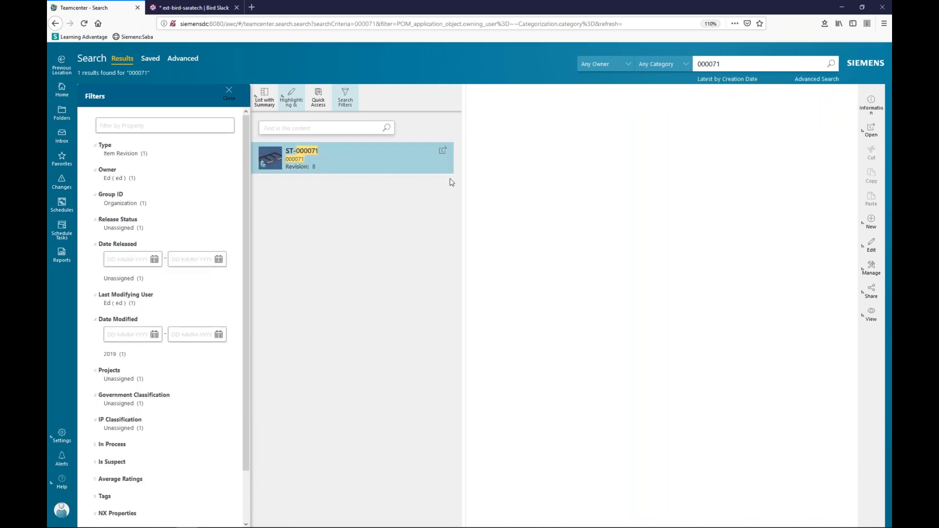
Step: Set the revision rule to Any Status; Working and rerun the search for 000071
click(729, 79)
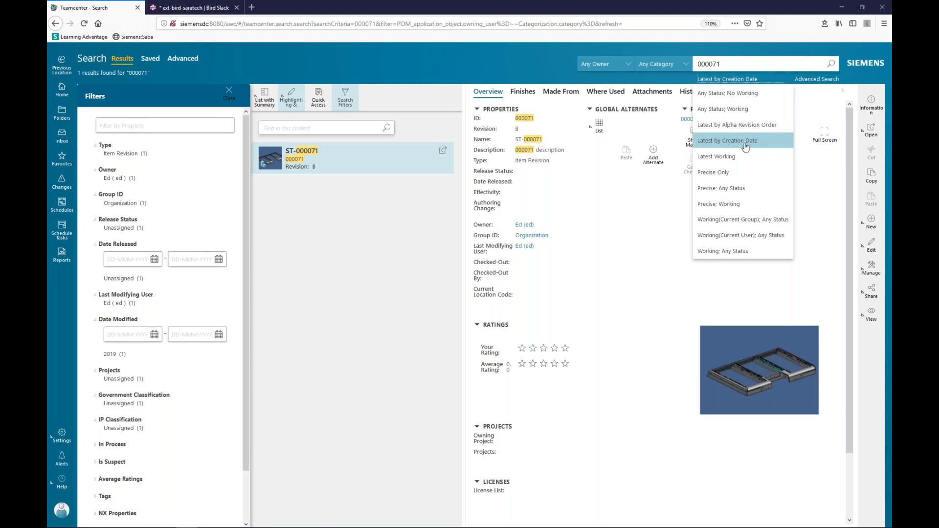
click(387, 182)
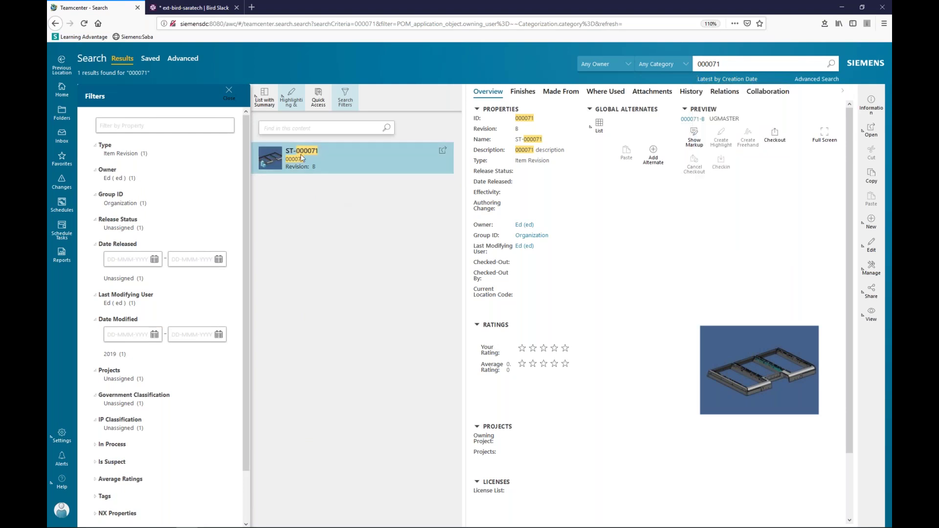
click(735, 64)
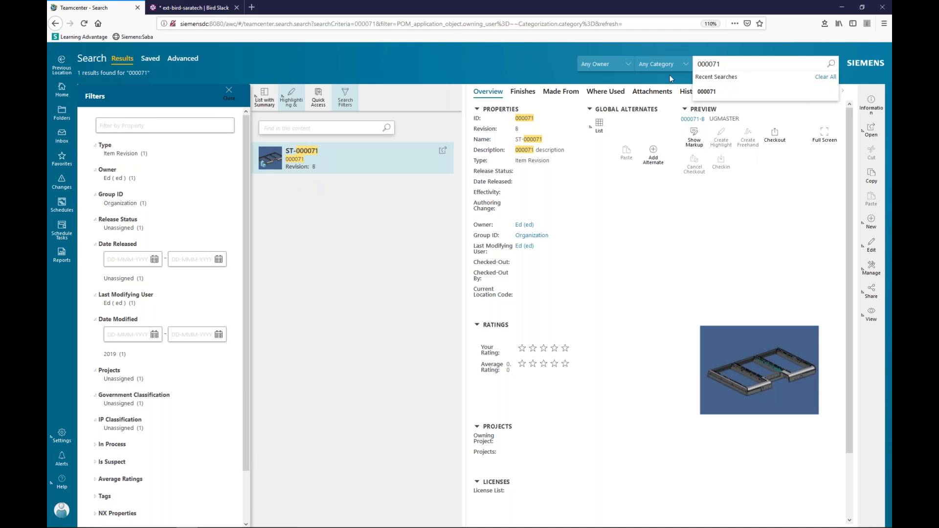
click(733, 79)
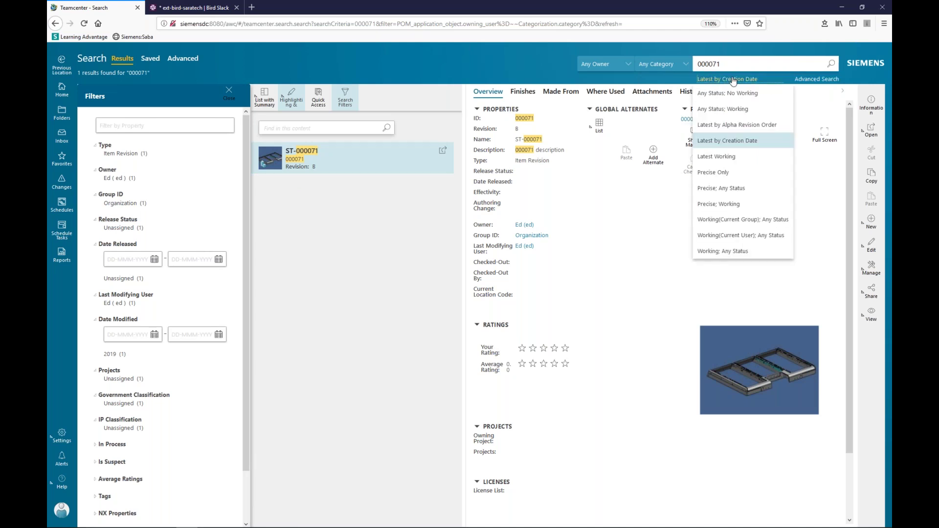
click(723, 110)
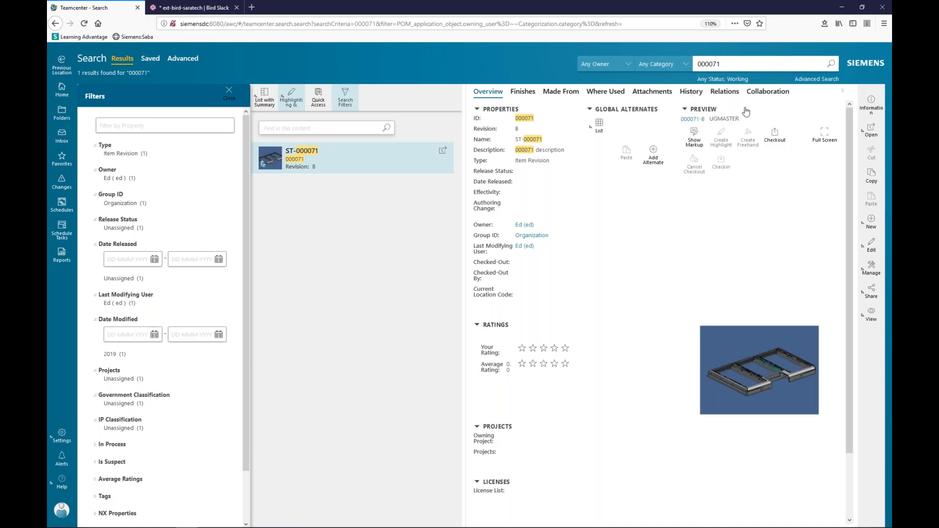
click(832, 66)
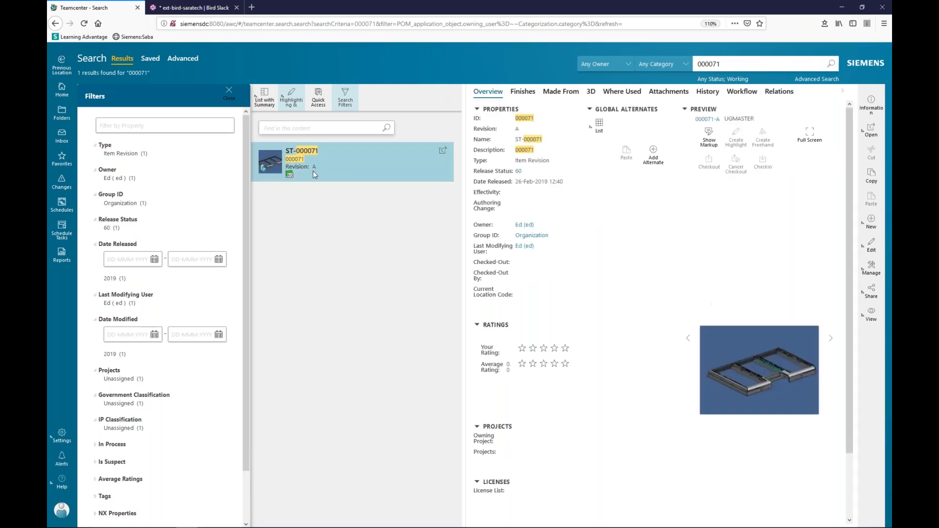
click(729, 79)
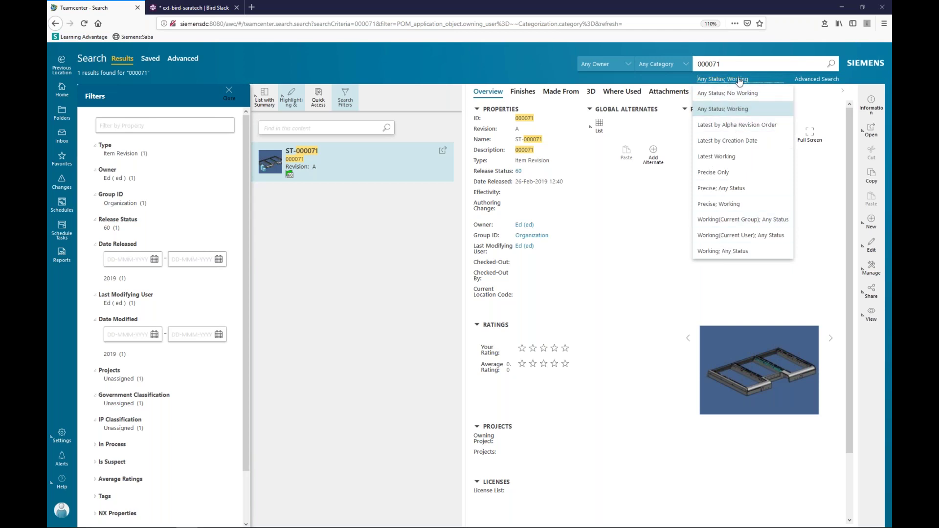
click(675, 80)
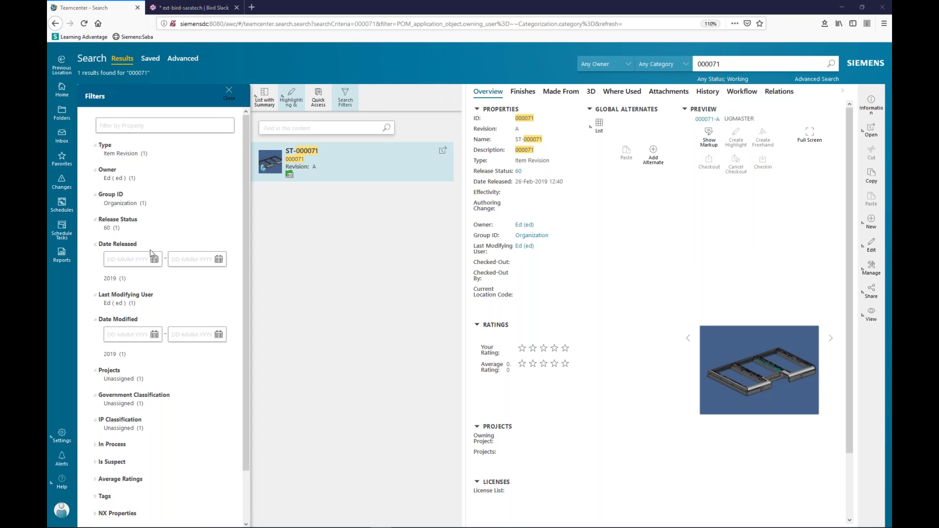
Step: Return to the home page, start creating a new document and name it My Document
click(62, 90)
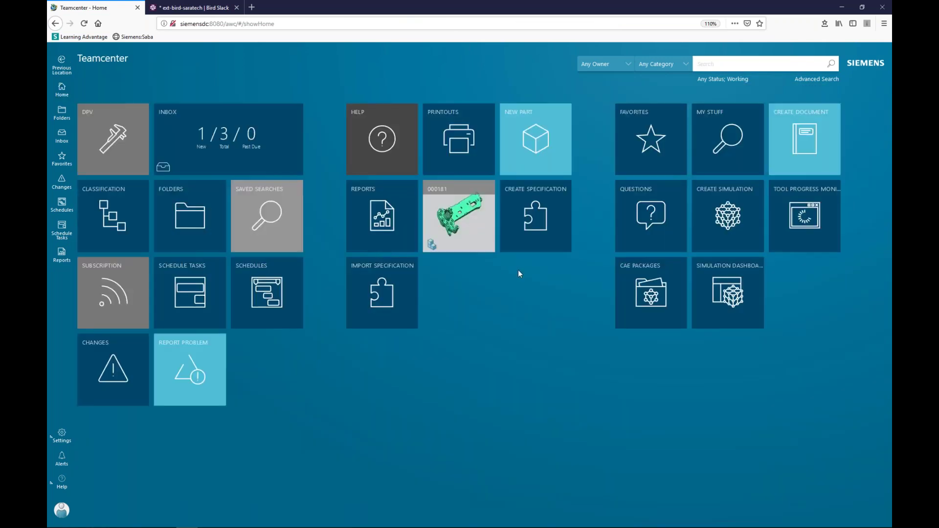
click(807, 142)
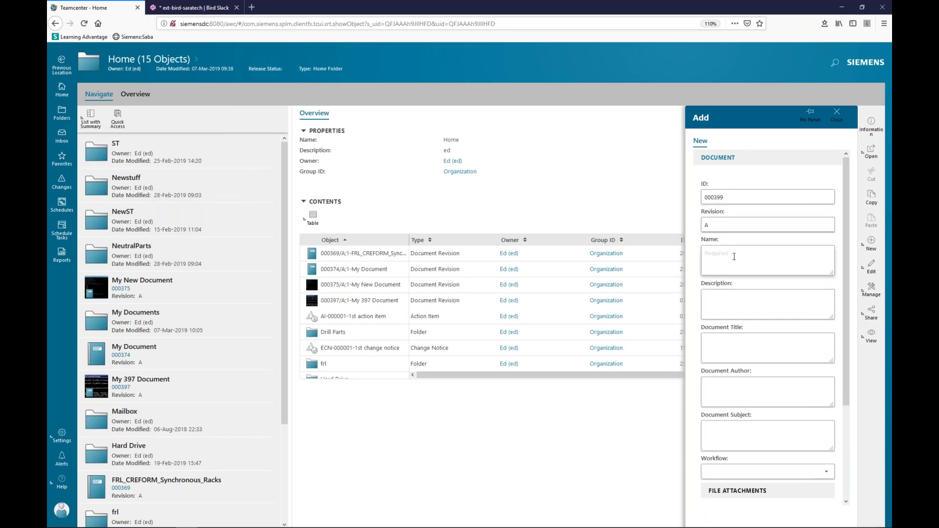
text(My Document)
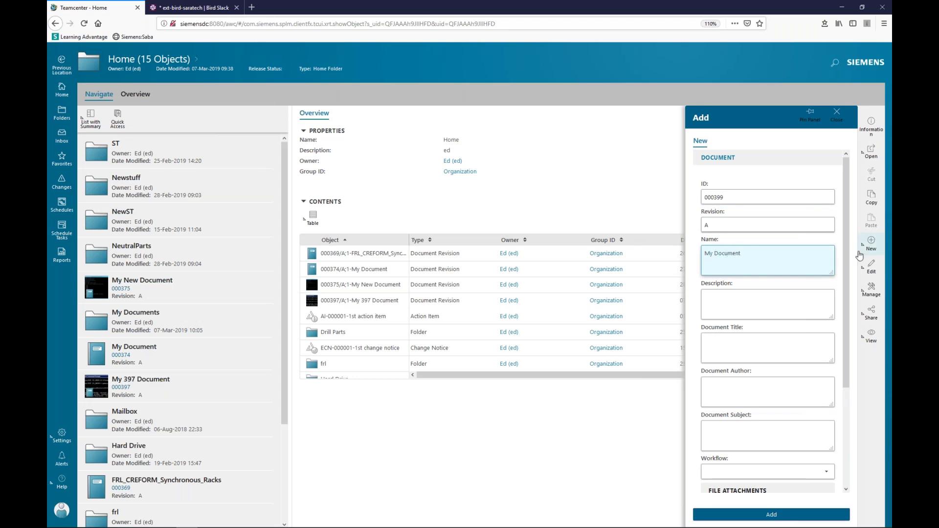
Step: Attach the file doc_000239.docx from the Downloads folder to the new document
drag(850, 250, 856, 375)
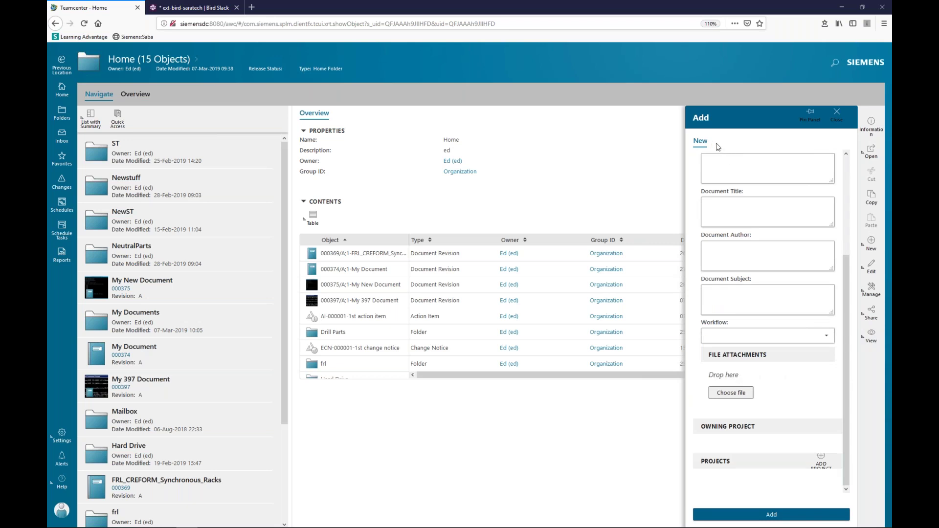
mouse_move(852, 272)
mouse_down()
mouse_move(851, 172)
mouse_move(851, 270)
mouse_up()
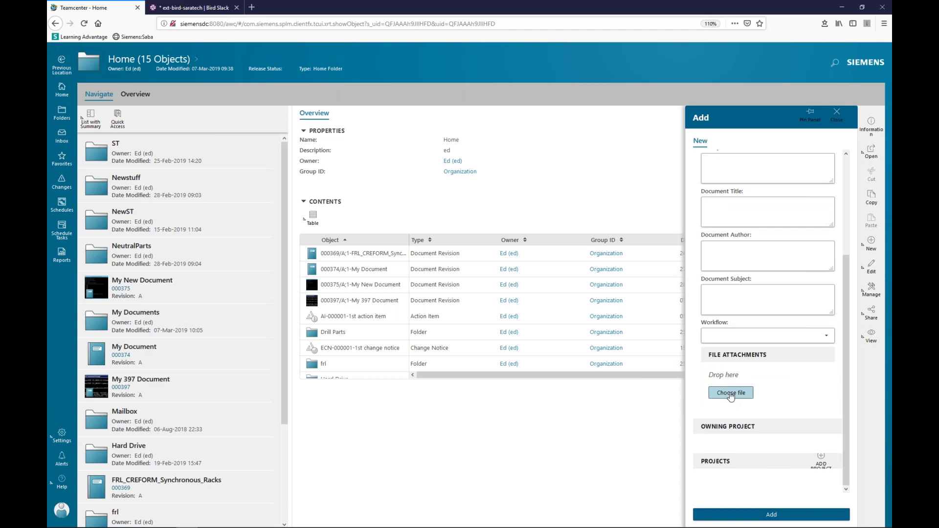
click(731, 396)
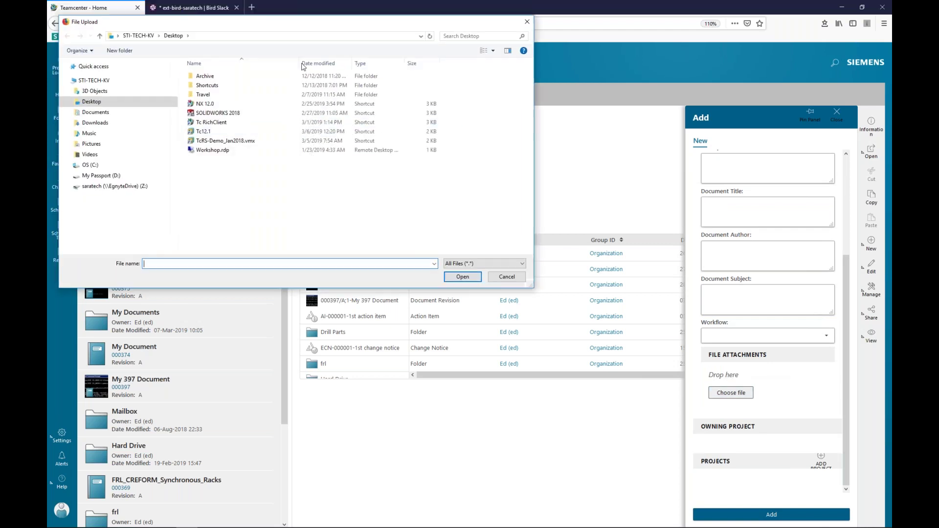
click(152, 197)
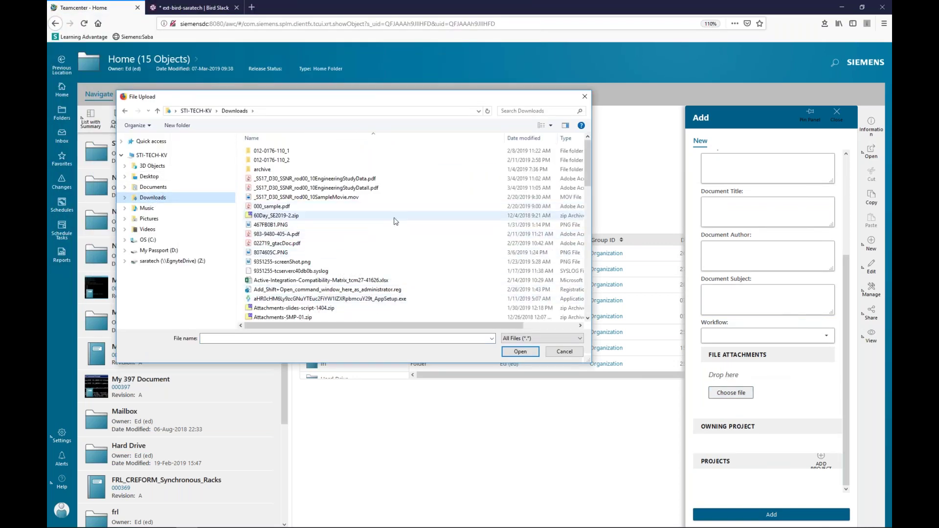
scroll(396, 231, down, 2)
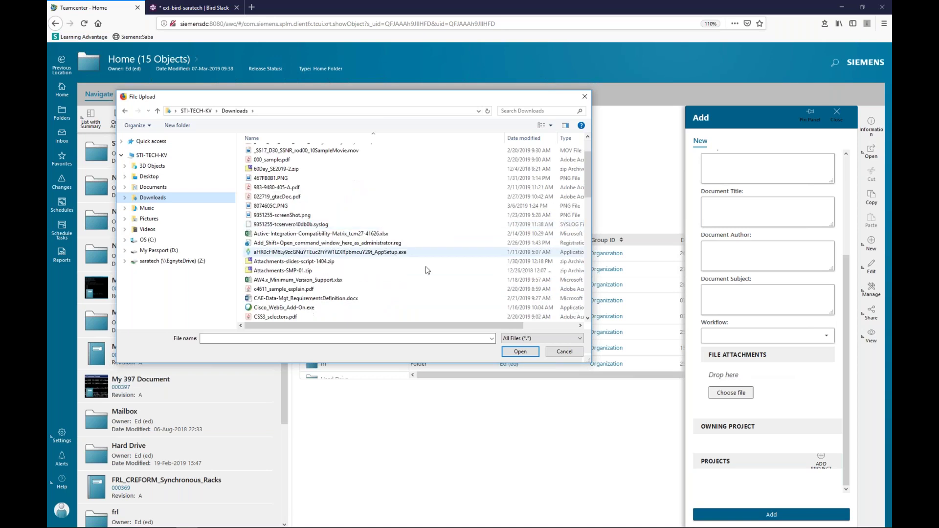
scroll(346, 305, down, 2)
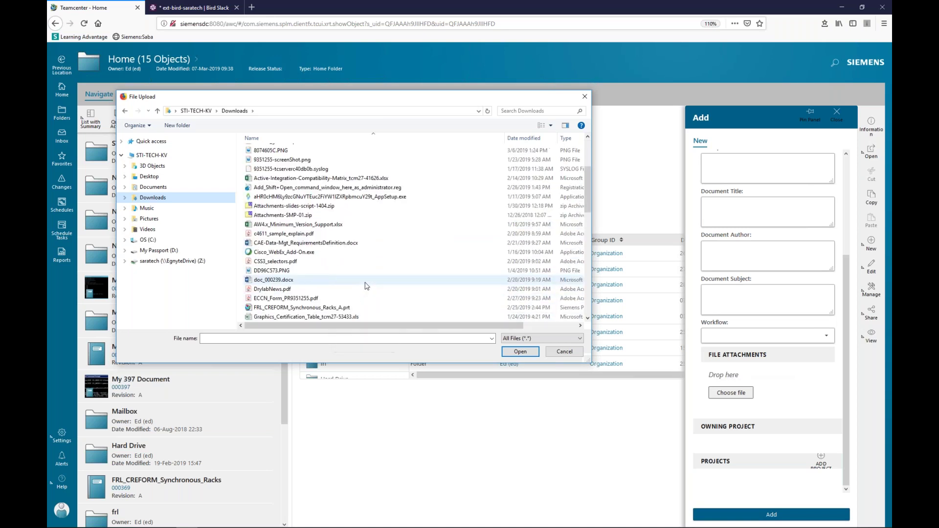
click(297, 284)
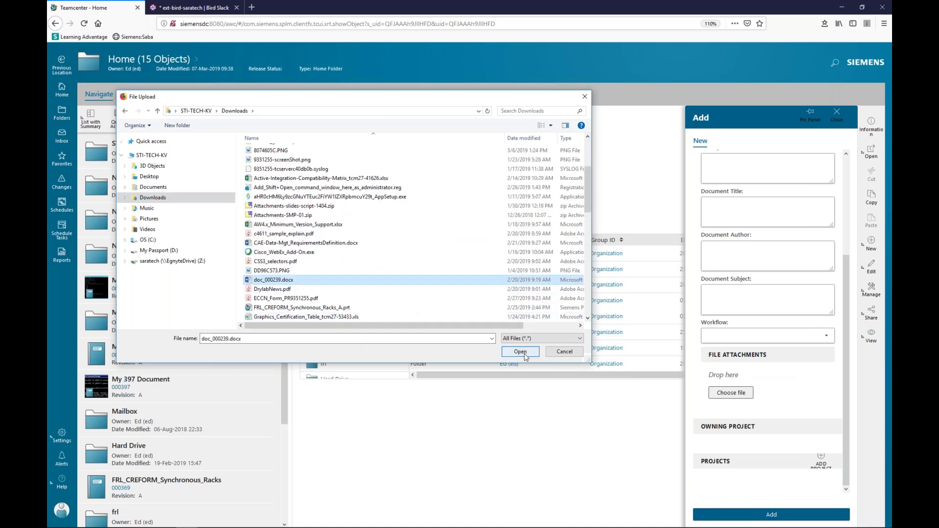
click(526, 352)
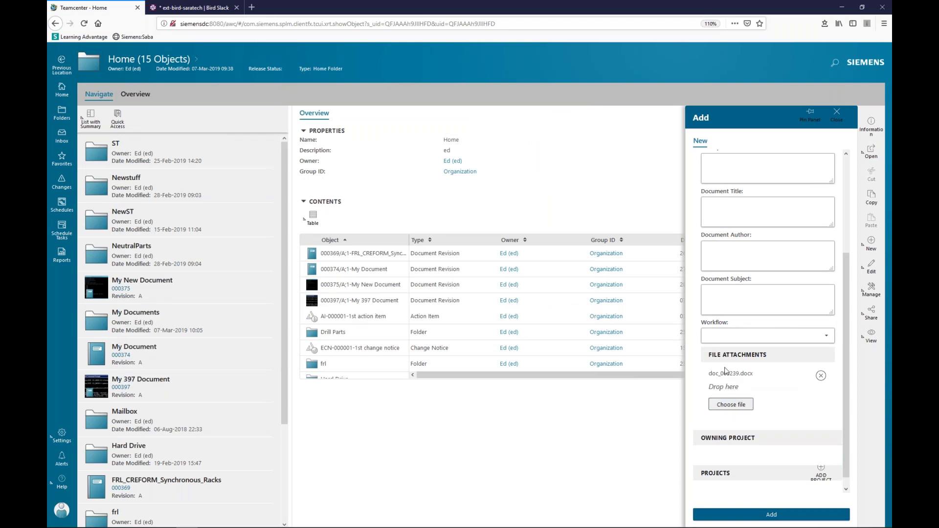
Step: Review the new document's entries and add the document to the Home folder
drag(846, 318, 847, 230)
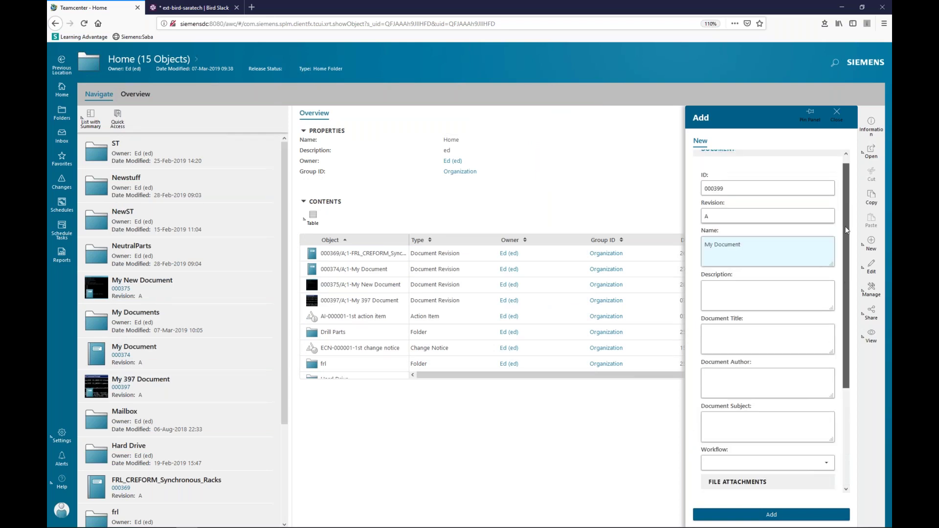
scroll(848, 238, down, 3)
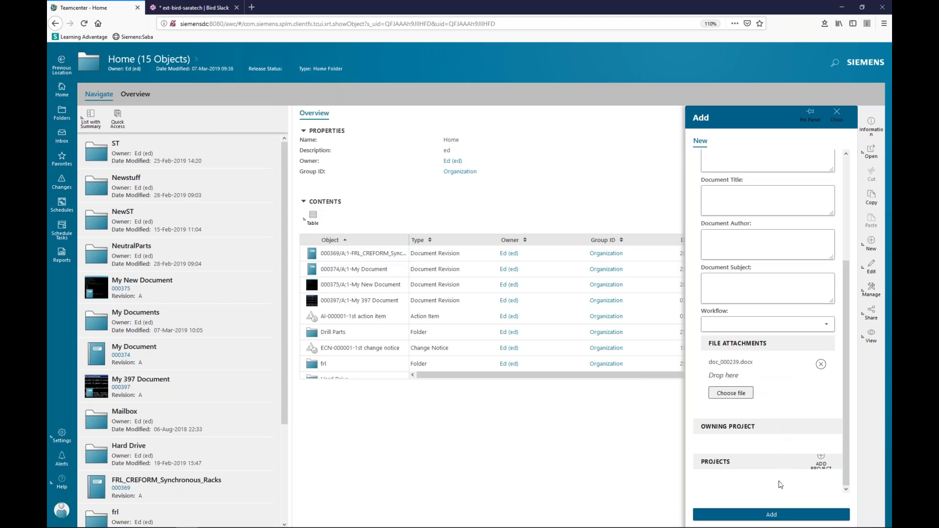
click(772, 514)
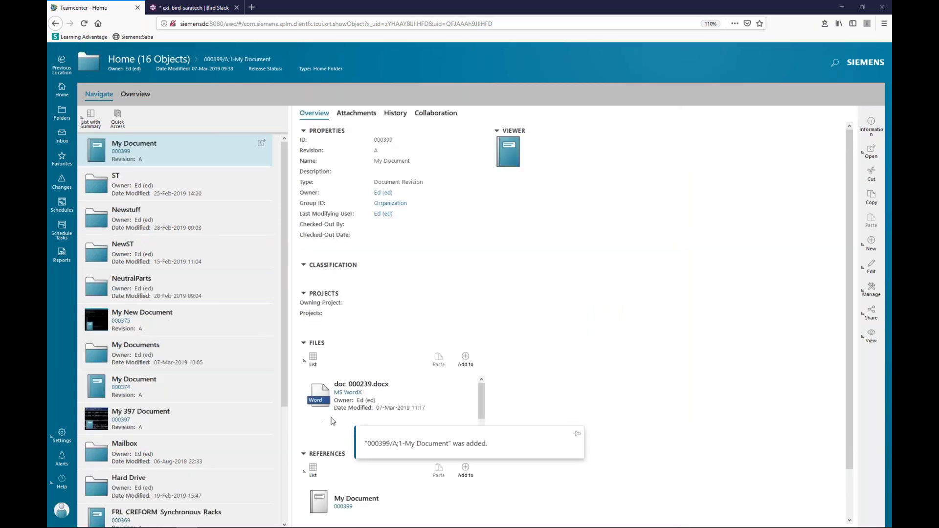
click(465, 360)
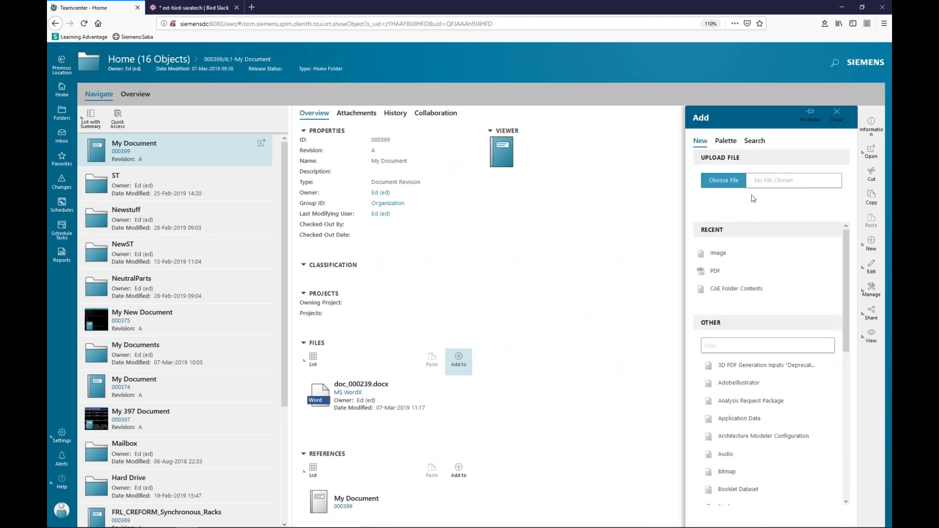
click(726, 184)
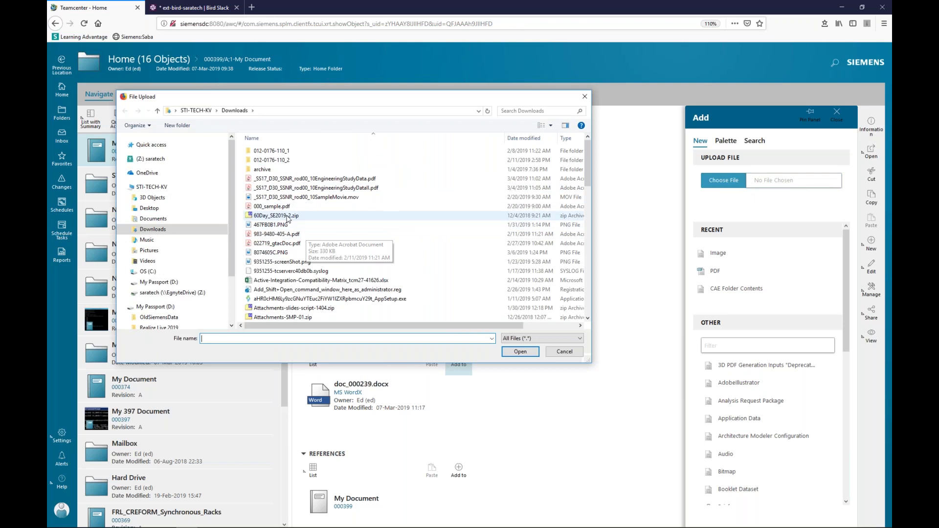
click(284, 235)
click(517, 351)
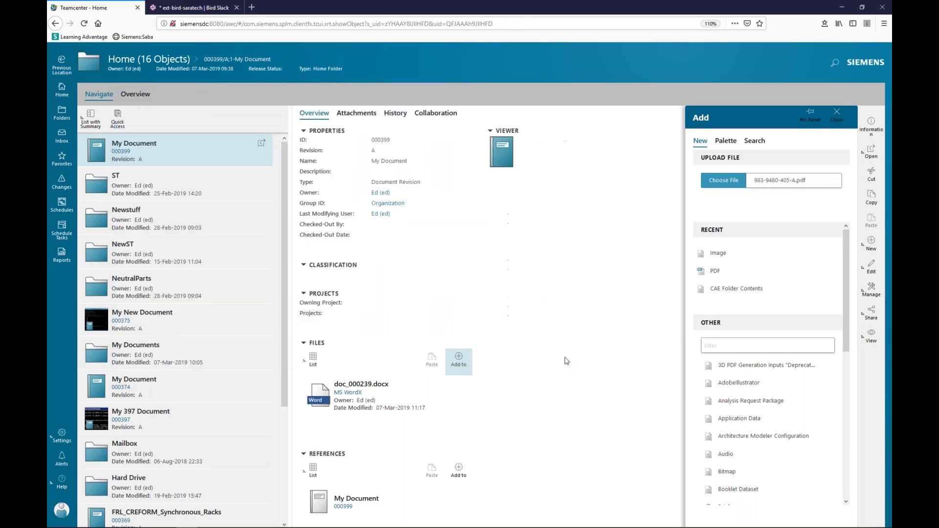
click(749, 513)
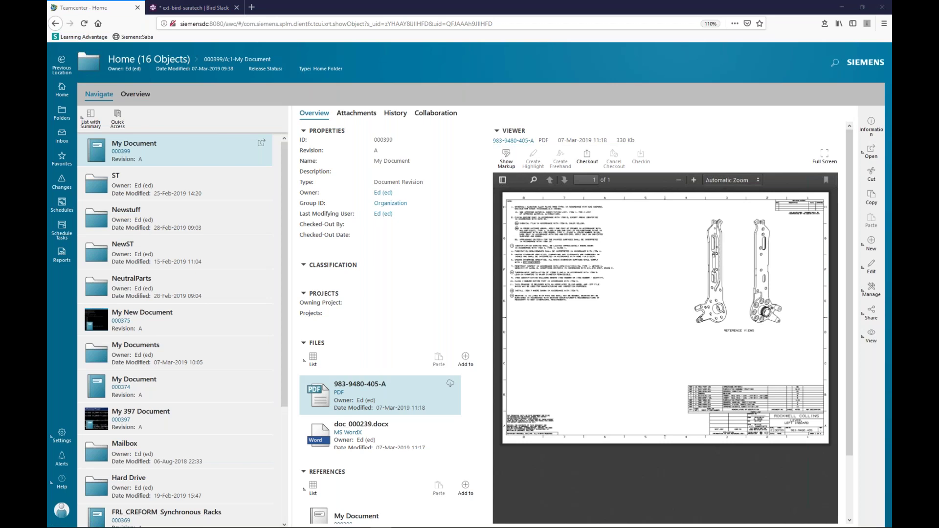
Step: Try to run a global search for "st" from the home page and dismiss the notifications
click(62, 89)
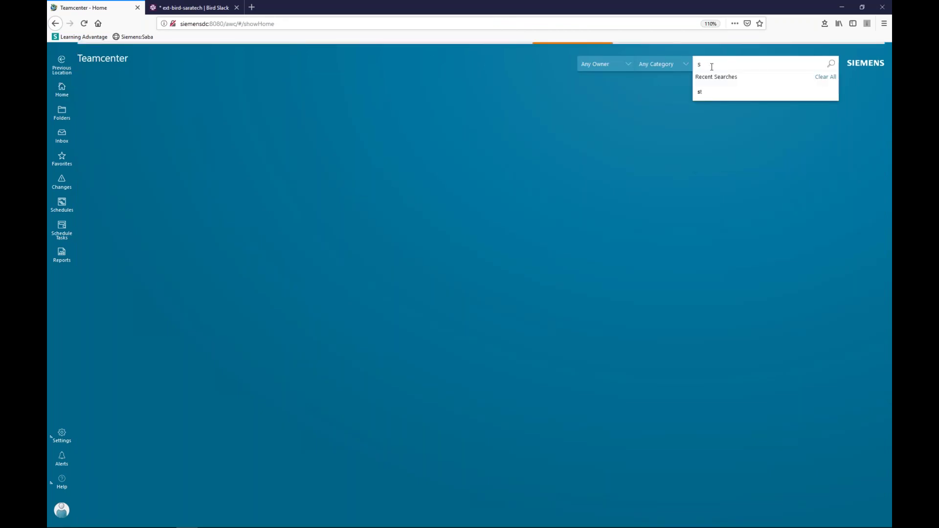
key(Return)
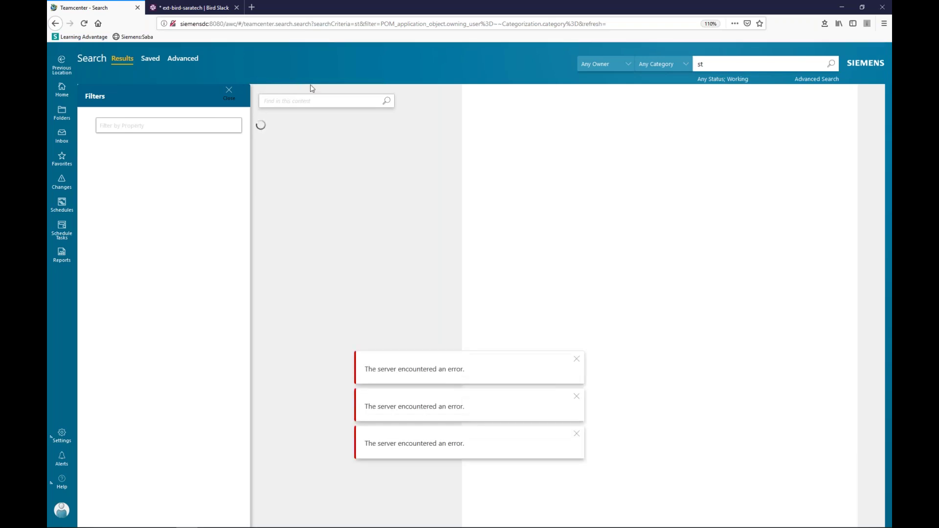
click(577, 359)
click(577, 396)
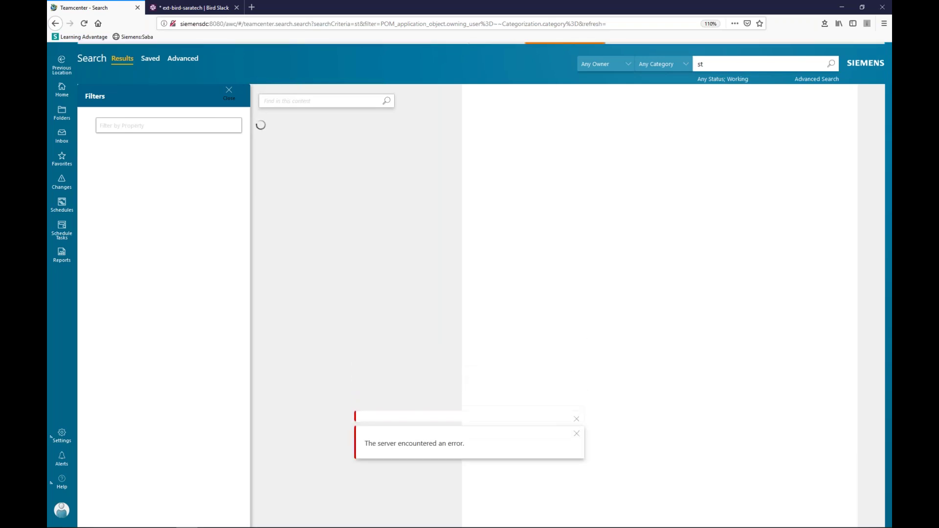
click(576, 433)
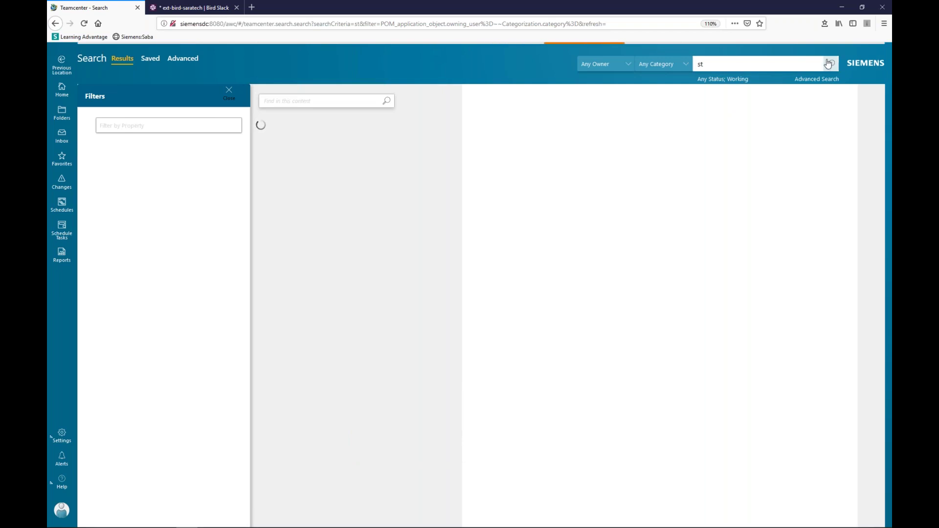
Step: Go back to the home page and run the global search for "st" again
click(64, 95)
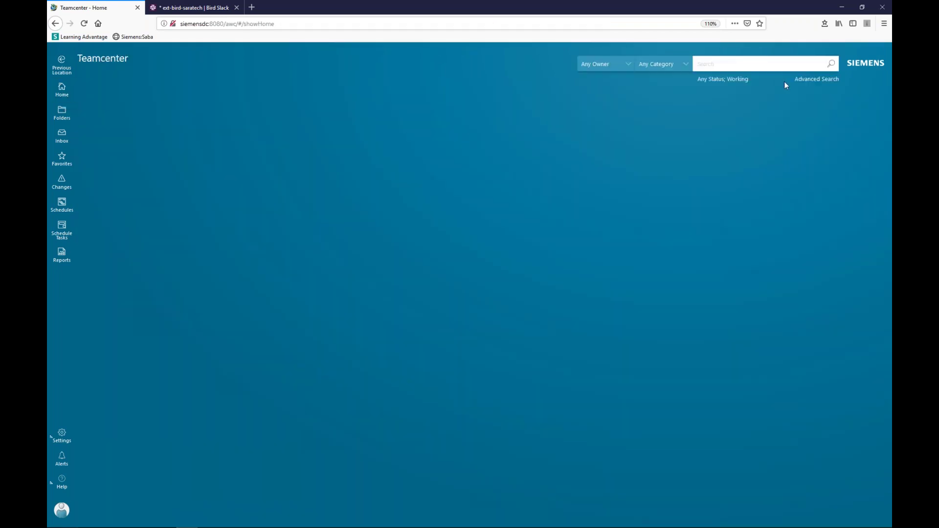
click(721, 64)
text(s)
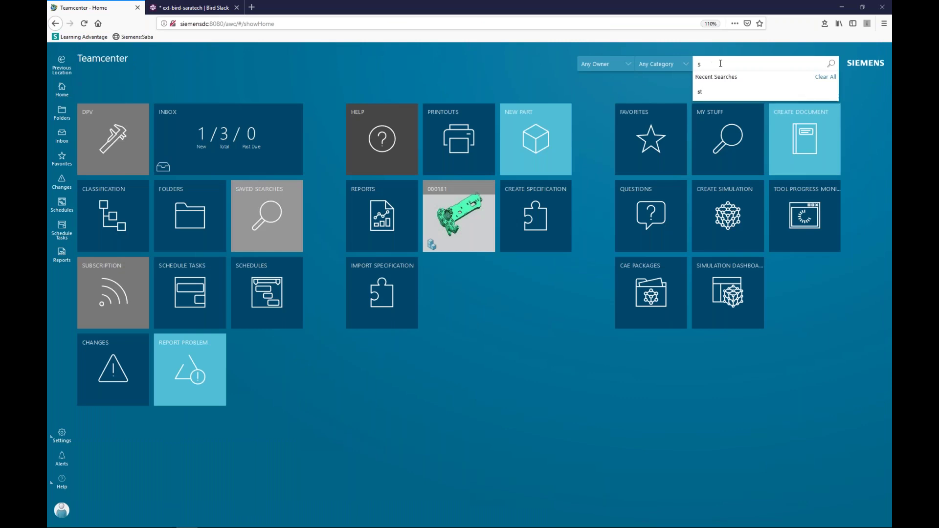
text(t)
key(Return)
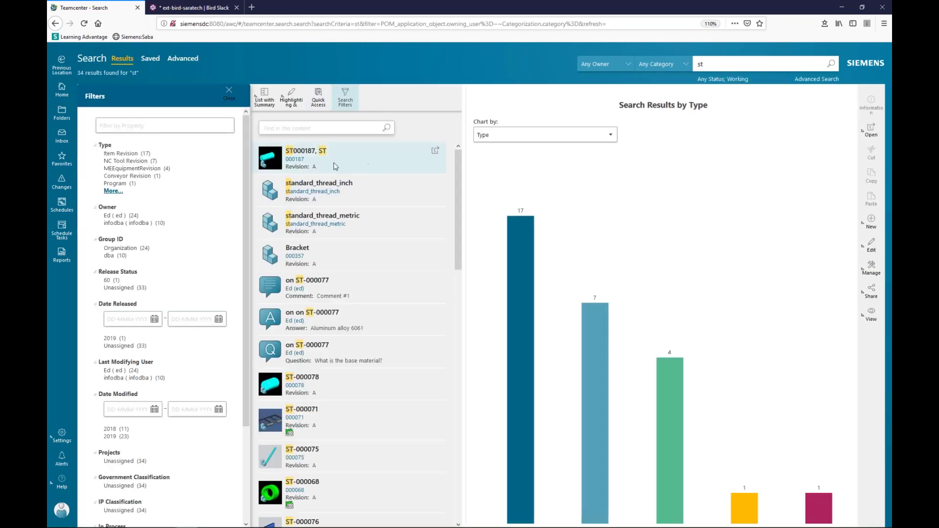
Step: Display the summary of the result standard_thread_inch, and switch the search results to the Table layout
click(264, 94)
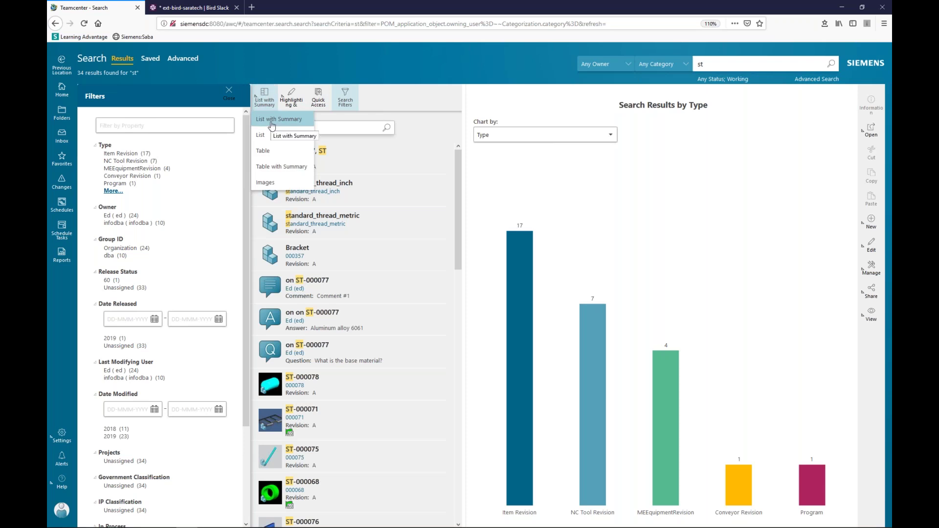
click(398, 75)
click(330, 188)
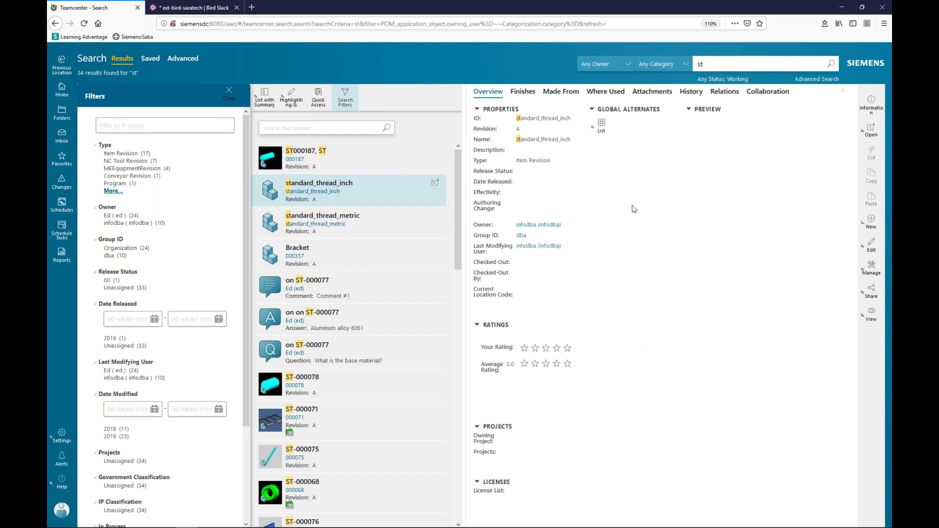
click(264, 96)
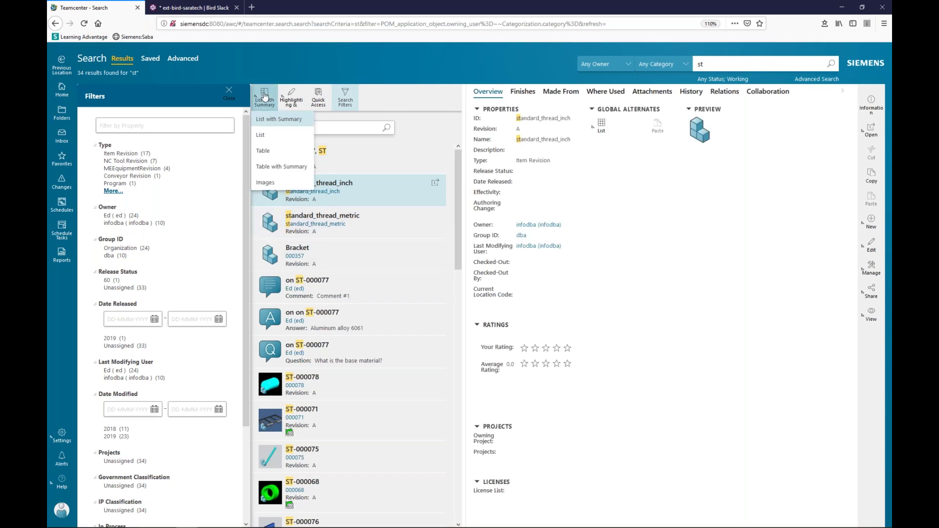
click(264, 150)
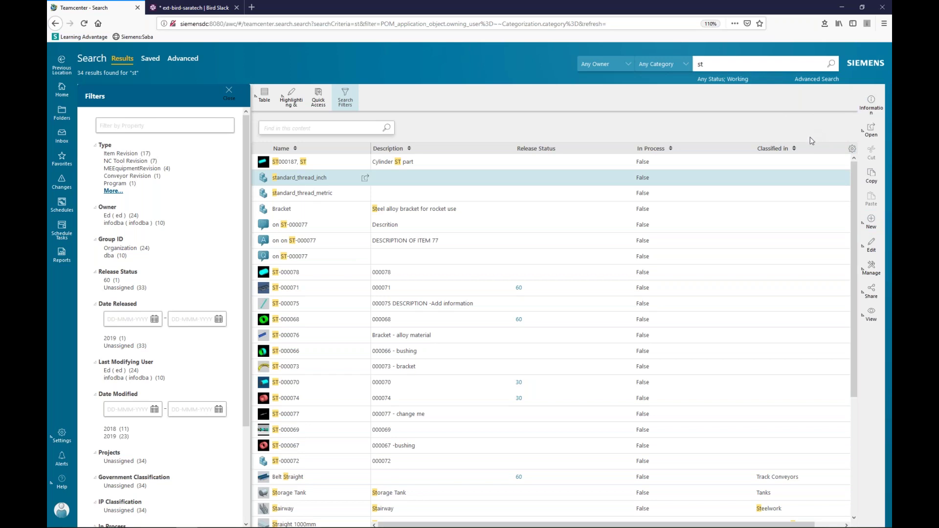
click(874, 228)
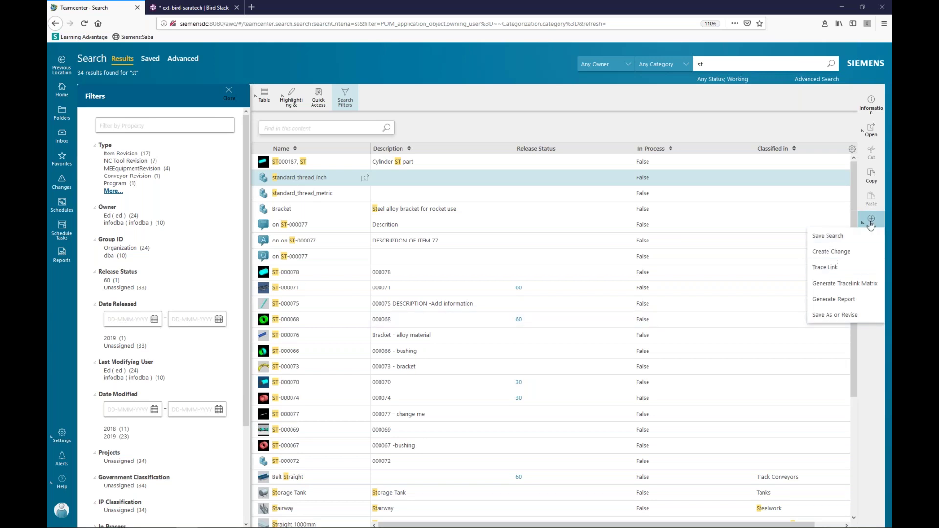
click(872, 222)
click(872, 222)
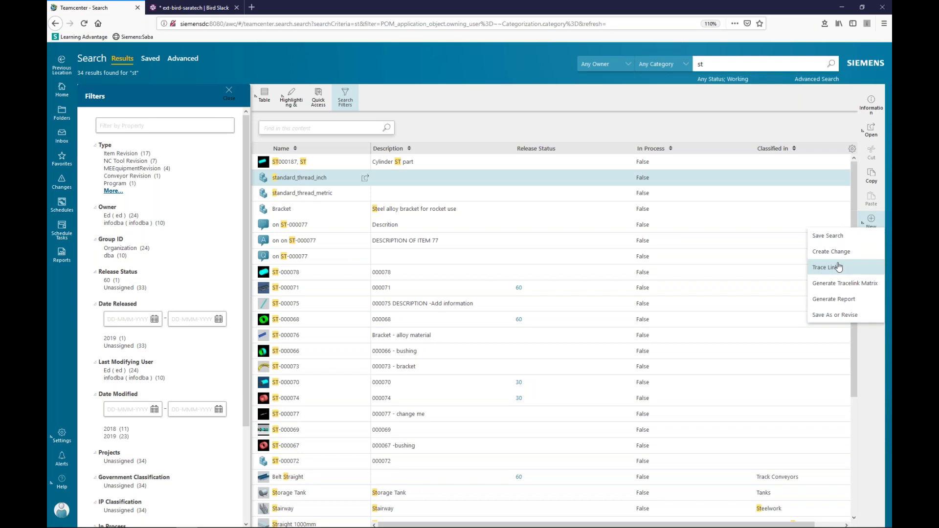
click(879, 227)
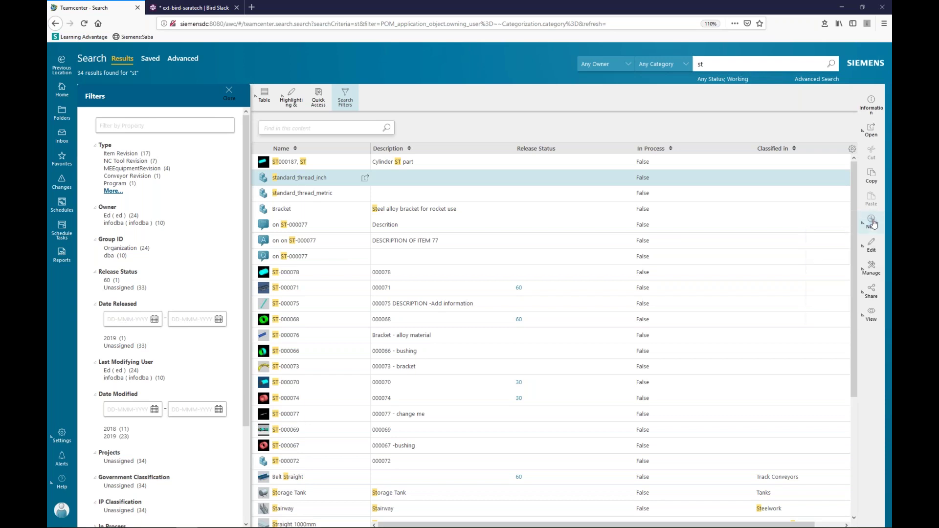
Step: Start editing the search results table so that the item names and descriptions can be changed in place
click(872, 249)
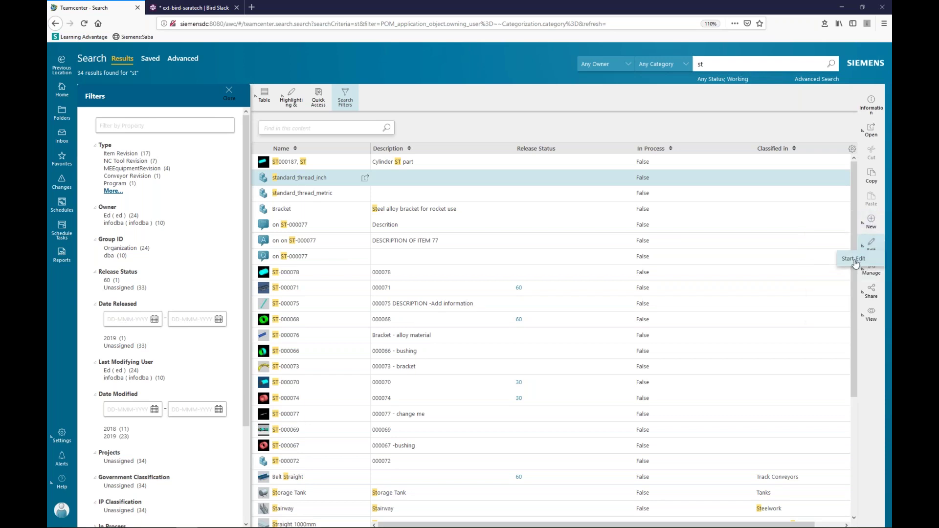
click(853, 259)
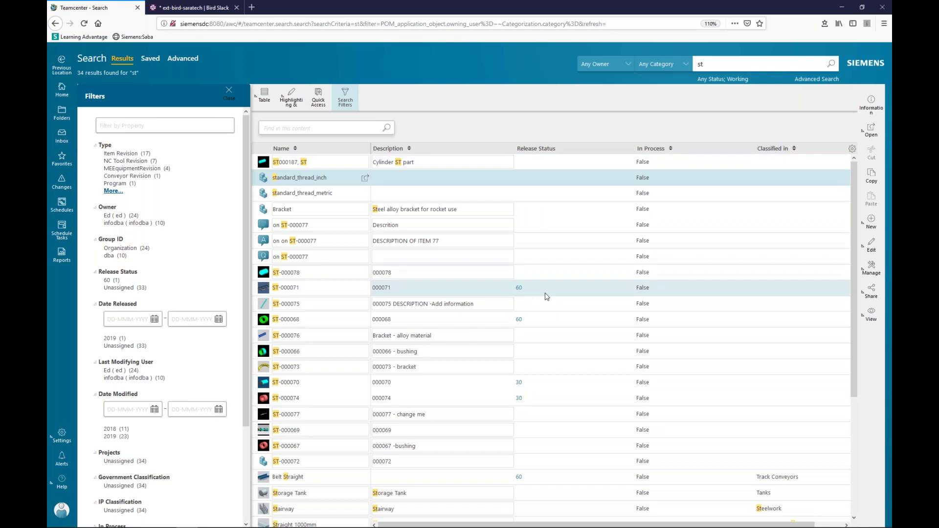
mouse_move(547, 297)
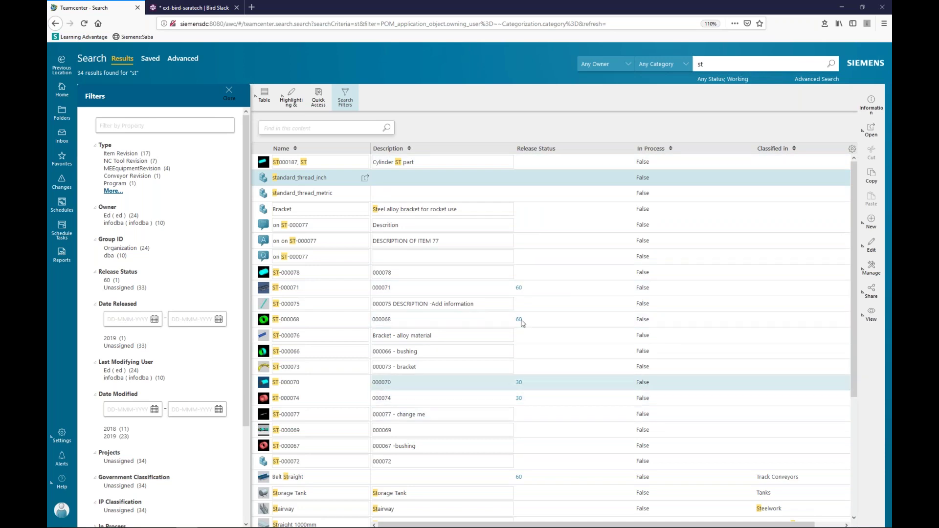
Step: Set the description of the third ST-000077 comment row to "DECS1ri1pti1oN" and of ST-000069 to "000069 - chamge me", and save the edits
click(407, 255)
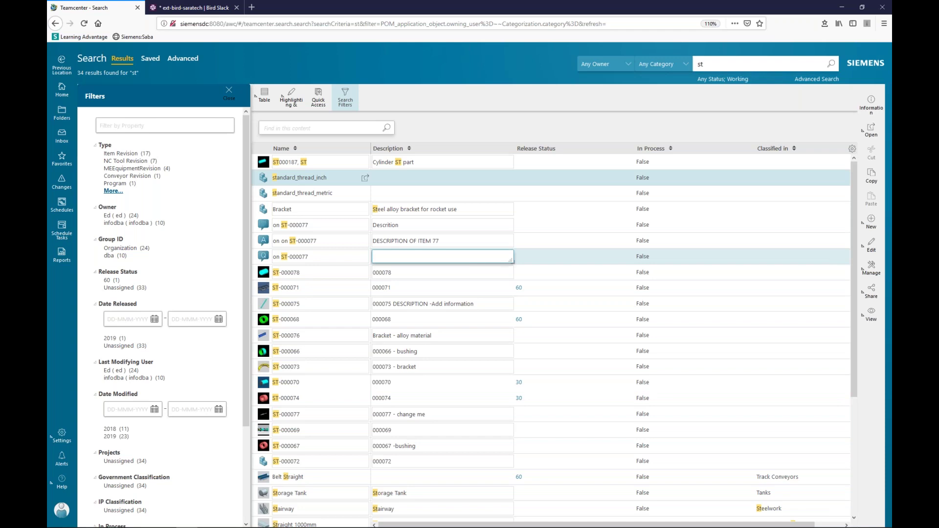
text(DECS1ri1pti1oN)
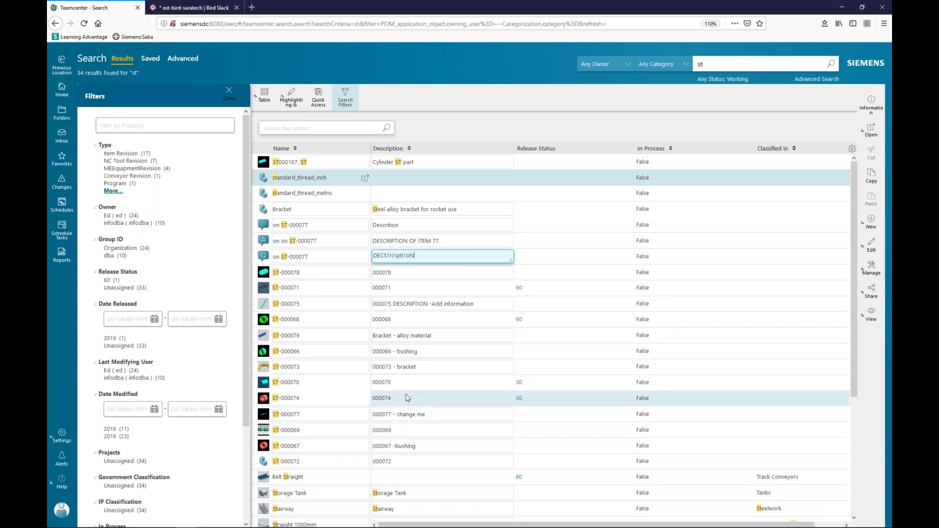
click(405, 431)
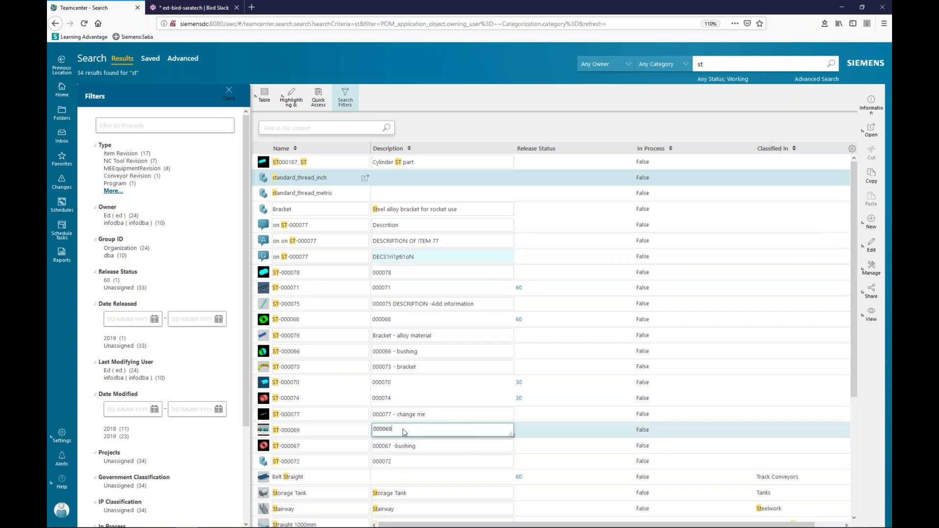
text(- change me)
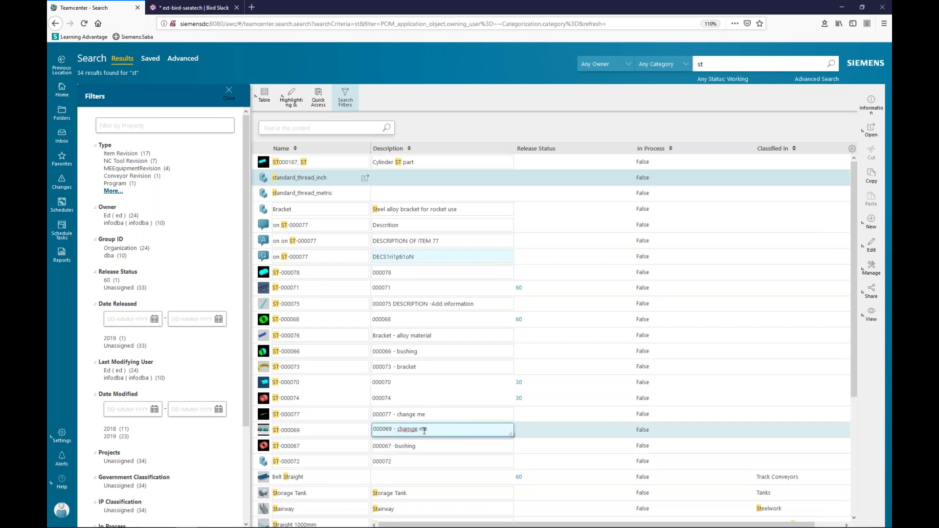
click(871, 244)
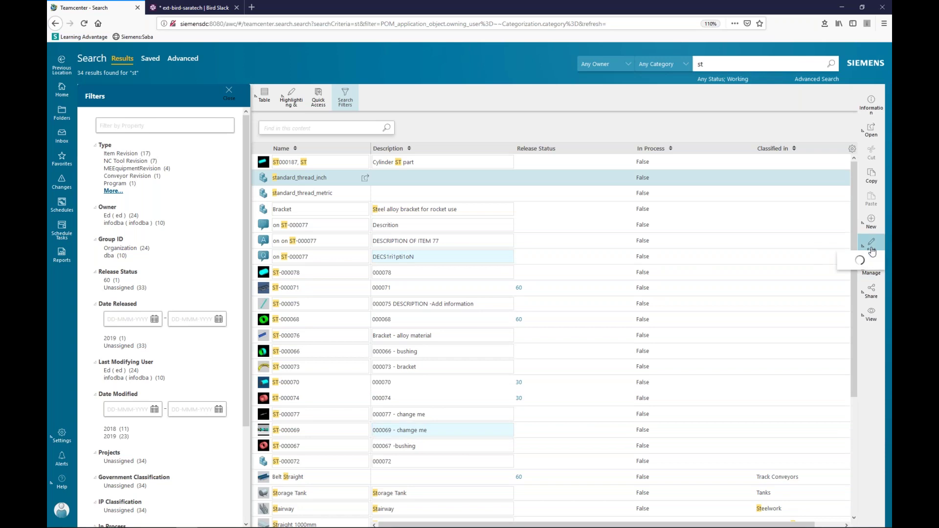
click(861, 258)
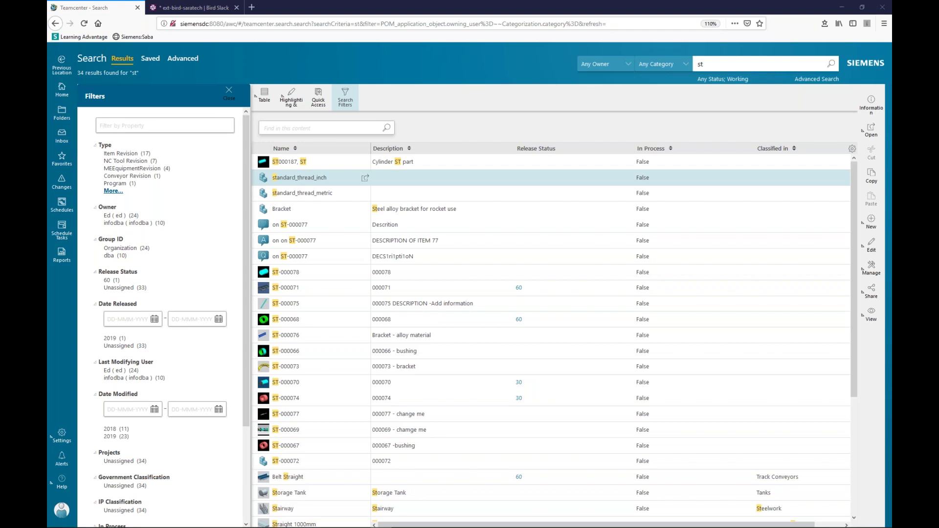
Step: Run a global search for "000181" and close the search filters
click(726, 61)
key(ctrl+a)
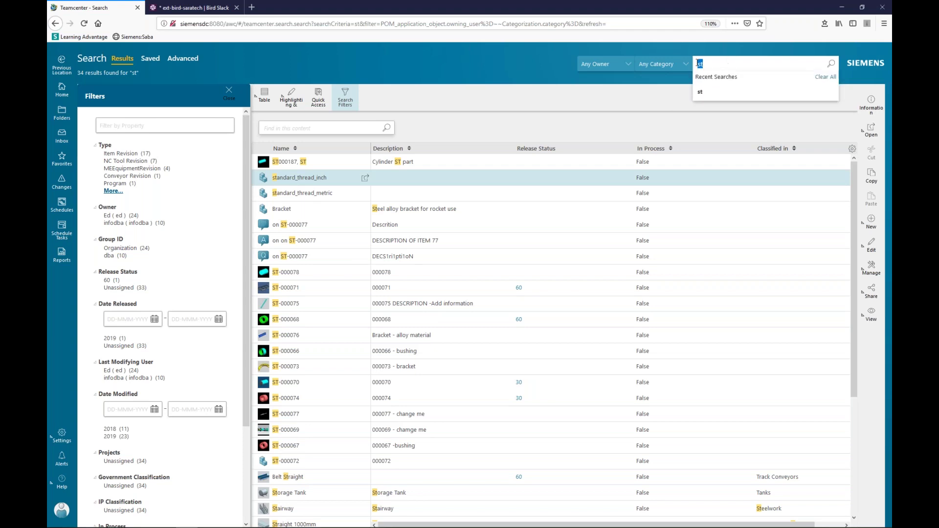
text(000181)
key(Return)
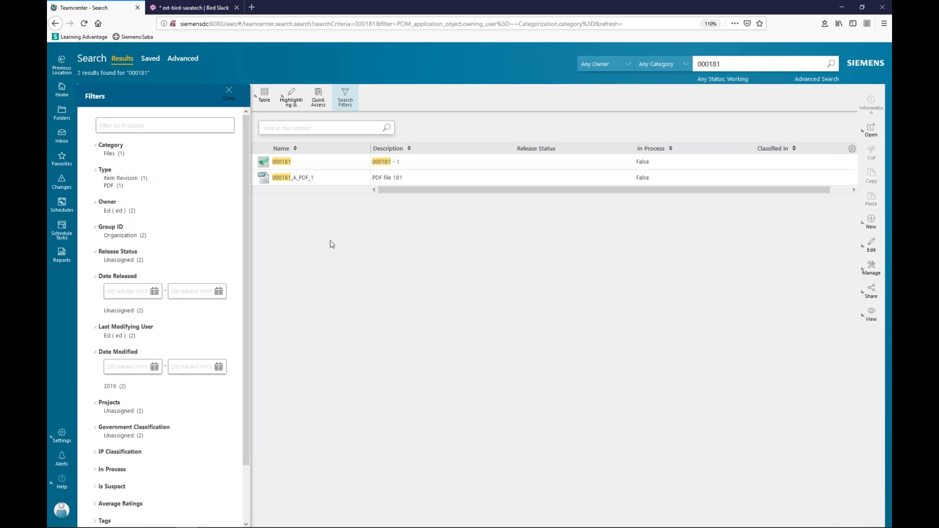
click(228, 91)
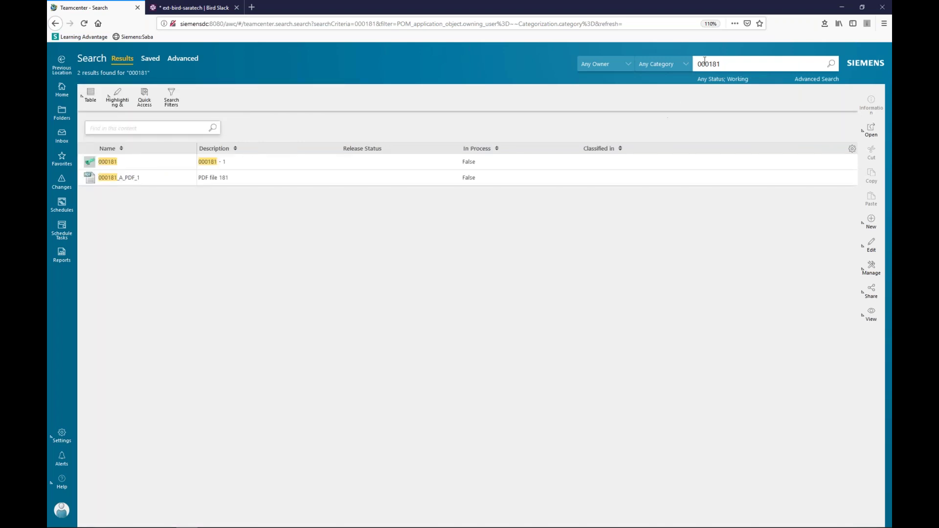
click(724, 62)
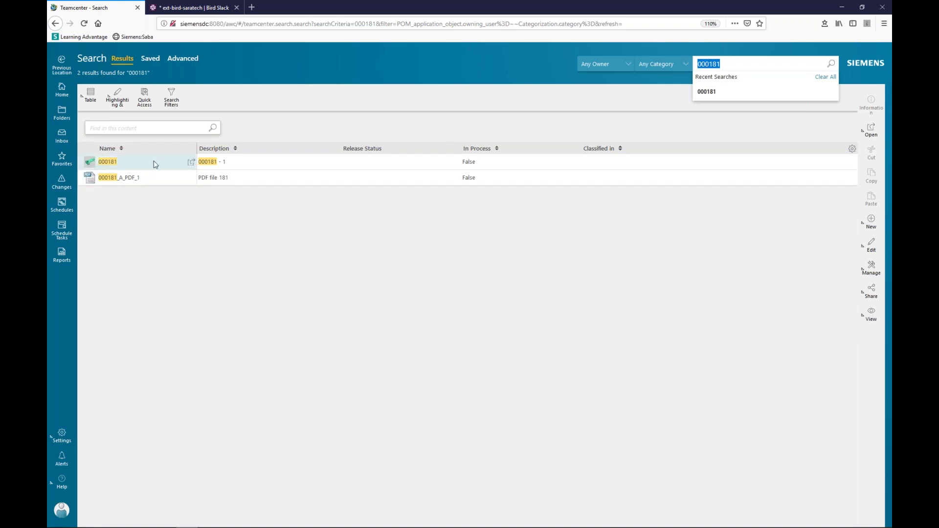
Step: Open the item 000181 from the search results and expand the Bracket under 000176
click(191, 163)
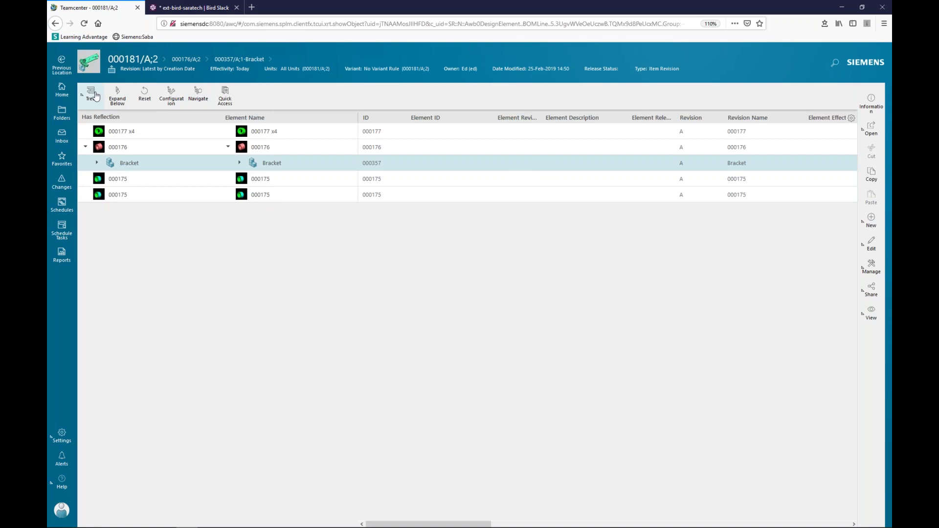
click(97, 163)
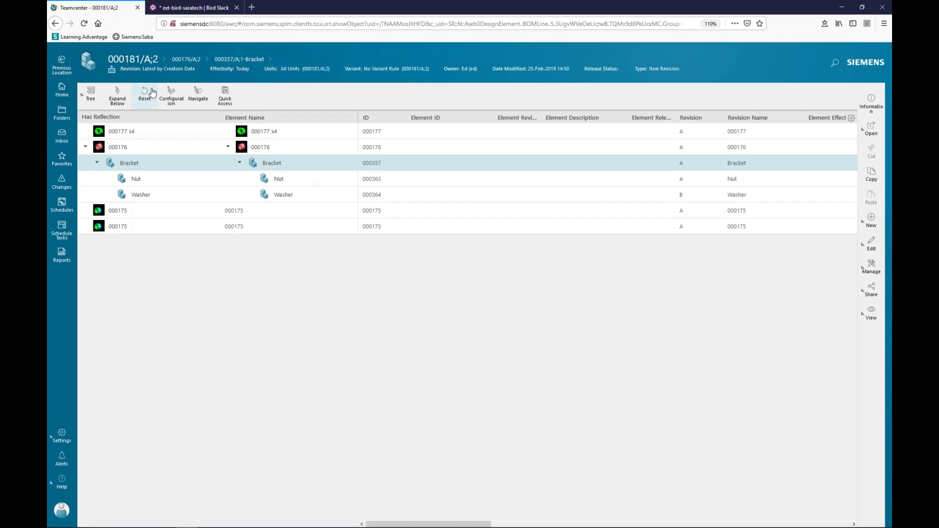
Step: Switch the assembly structure to the Tree with Summary layout and display the overview of component 000176
click(92, 96)
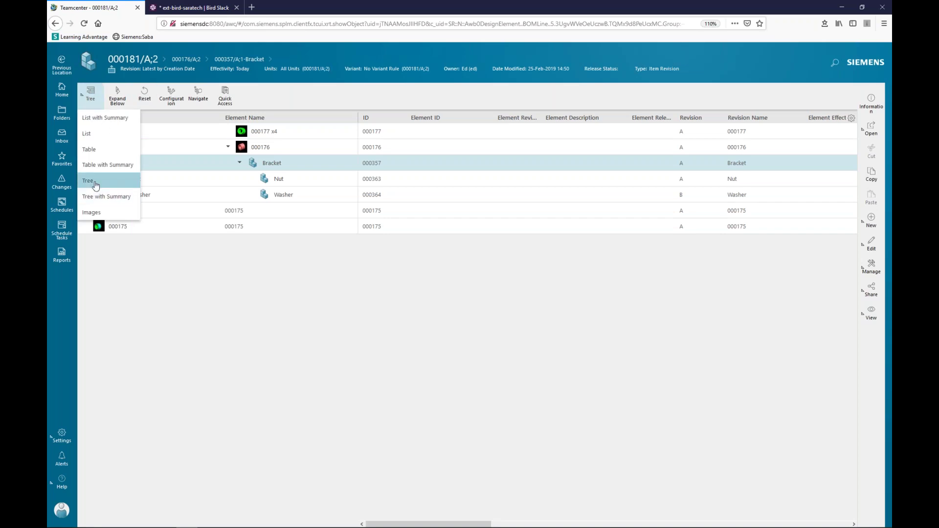
click(106, 196)
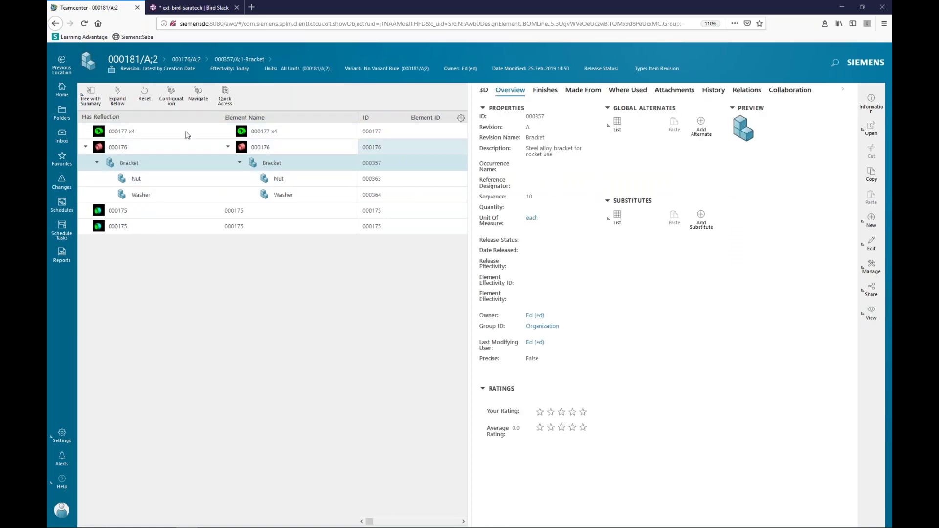
click(138, 148)
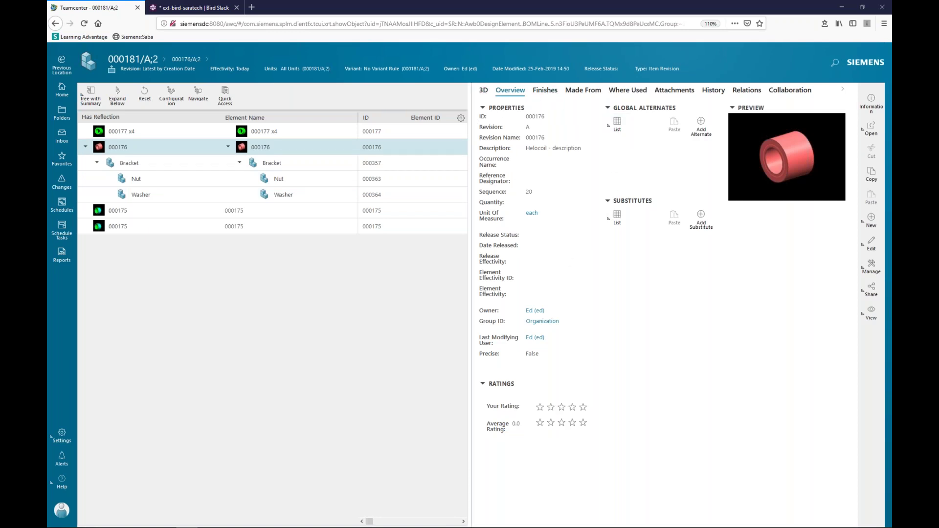
Step: Display the assembly in the 3D viewer, enlarge the viewing area, and rotate the model to examine it from several angles
click(483, 92)
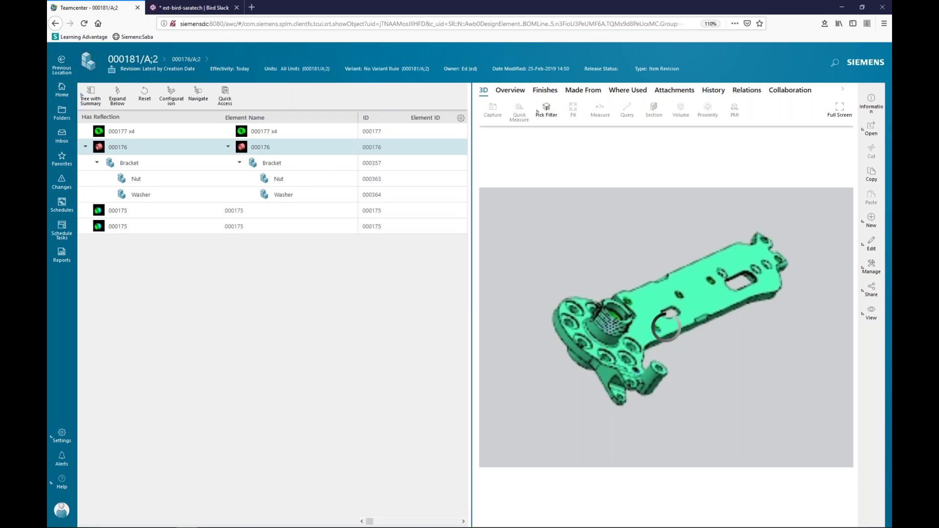
drag(620, 403, 559, 377)
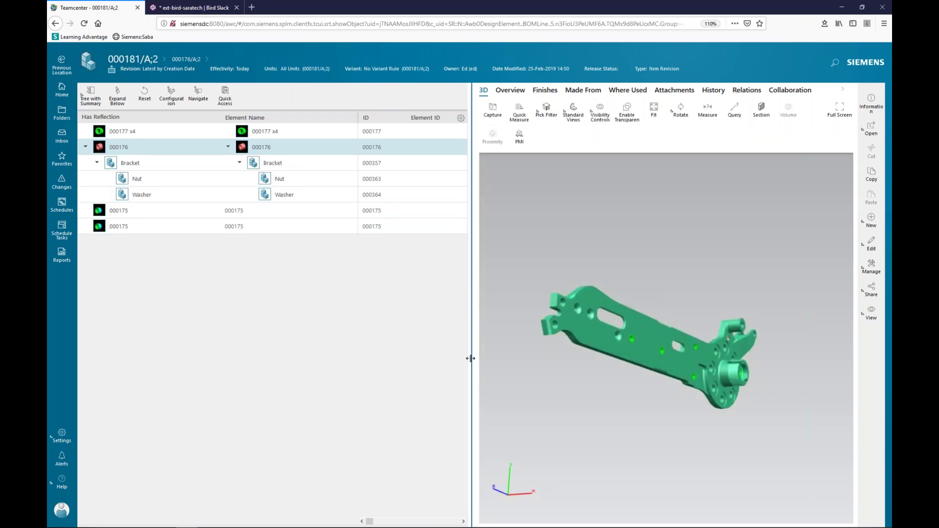
drag(471, 354, 397, 351)
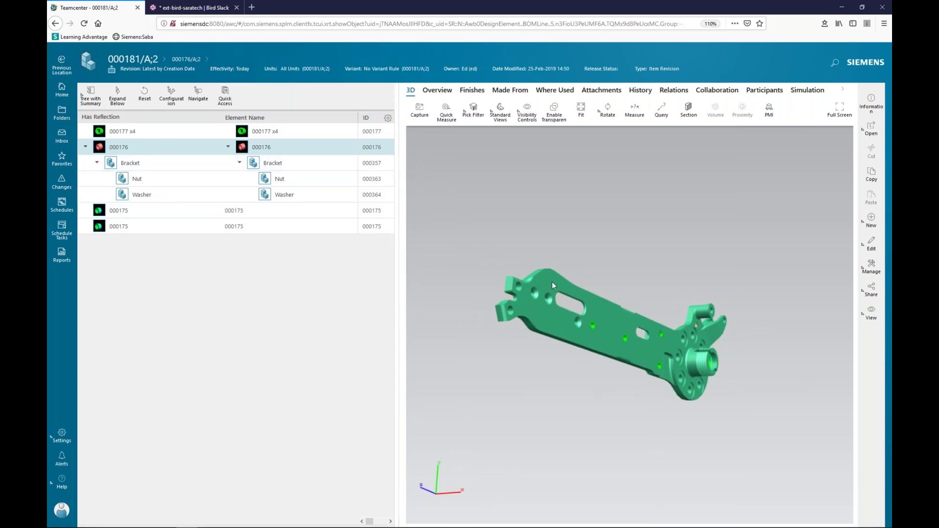
drag(651, 265, 607, 333)
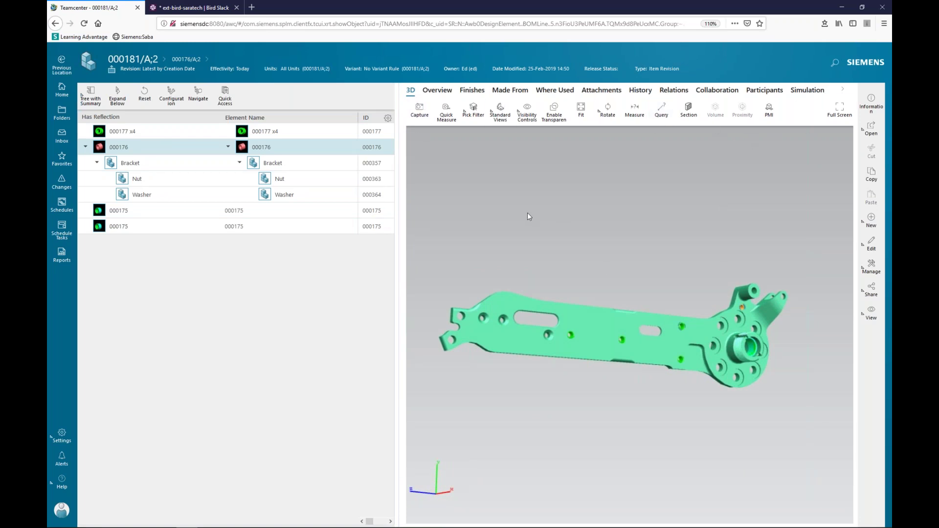
drag(528, 213, 616, 173)
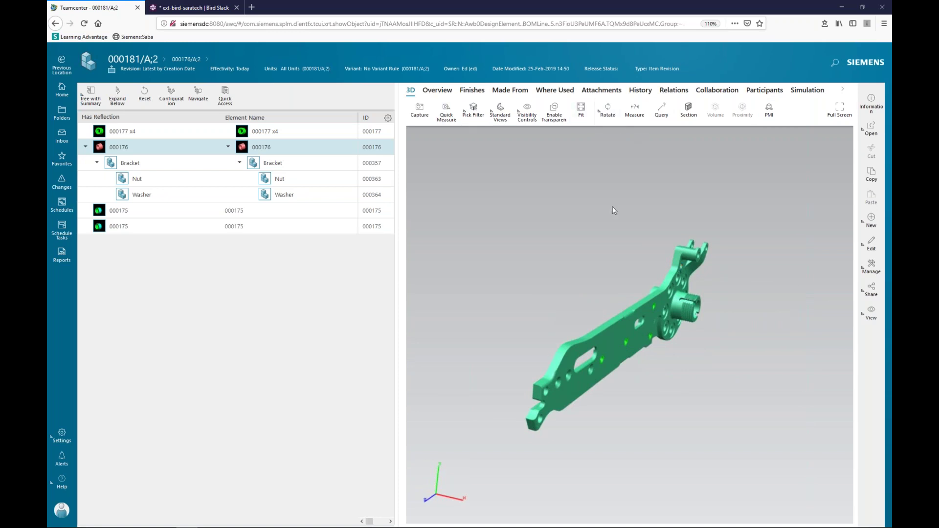
click(656, 204)
Step: Create a YZ section through the 3D model with caps and cut lines shown, and adjust its X position to 0.00401
click(688, 111)
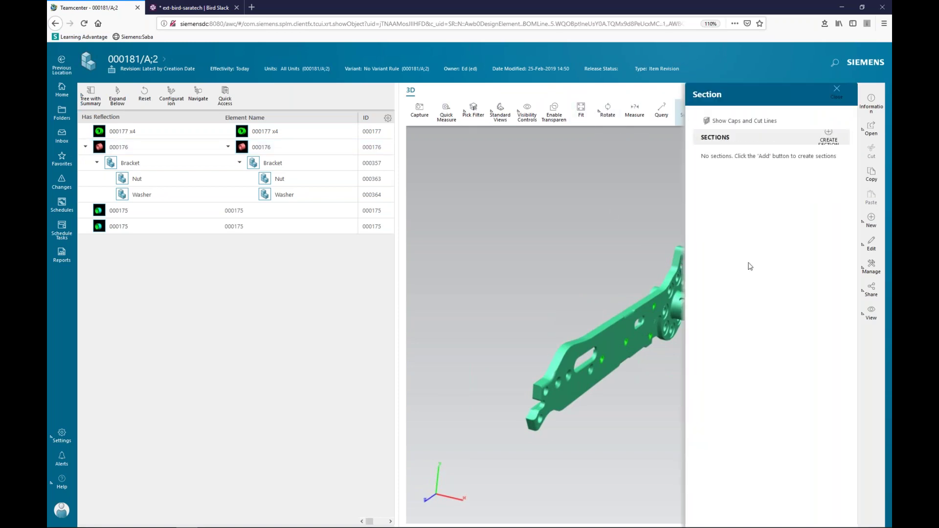
click(829, 137)
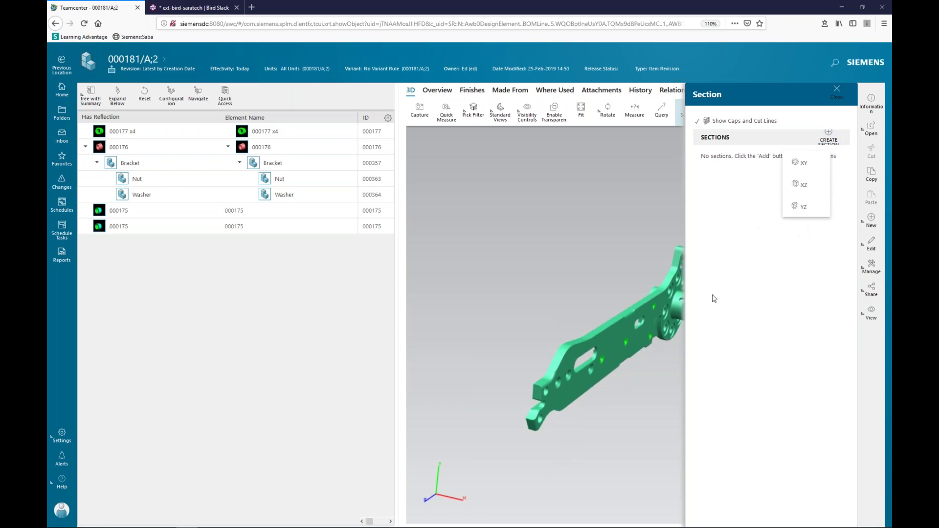
click(813, 215)
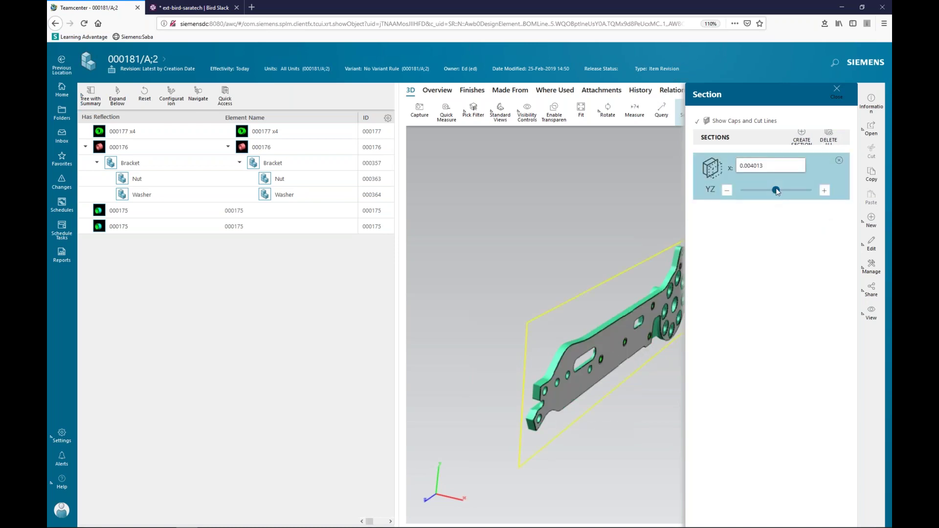
click(776, 191)
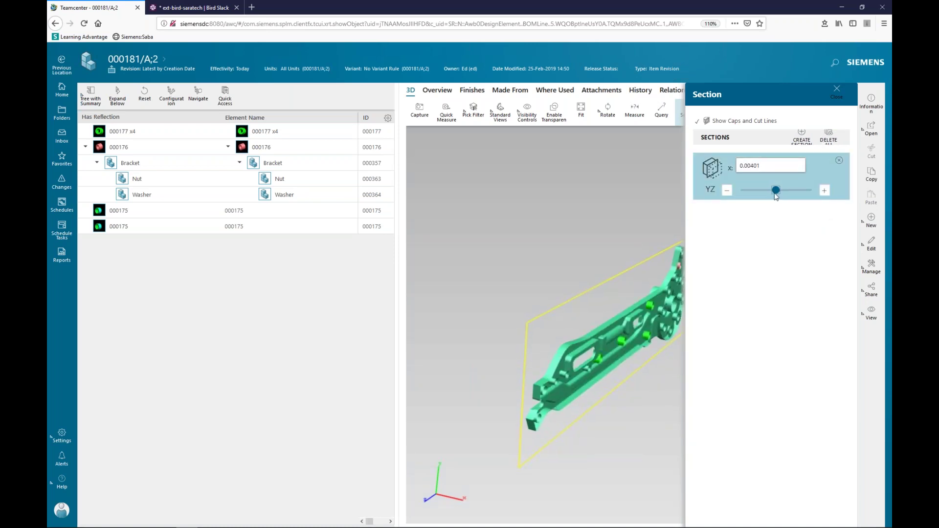
drag(488, 361, 675, 343)
Step: Delete all sections from the 3D model and leave the Section tool
click(828, 138)
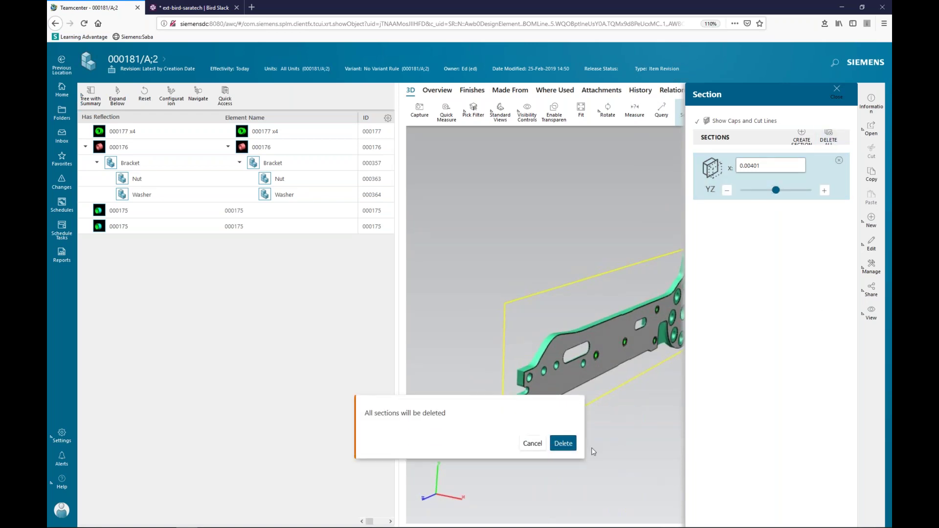
click(567, 448)
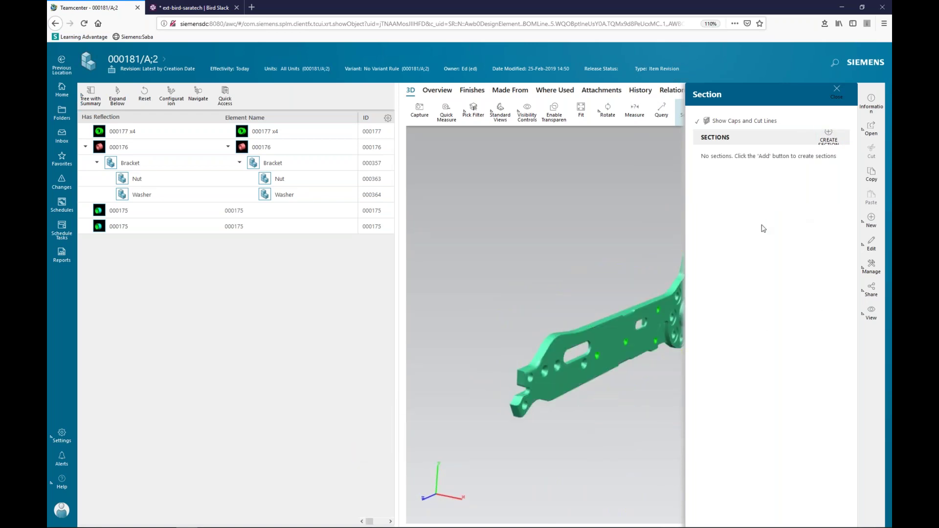
click(838, 95)
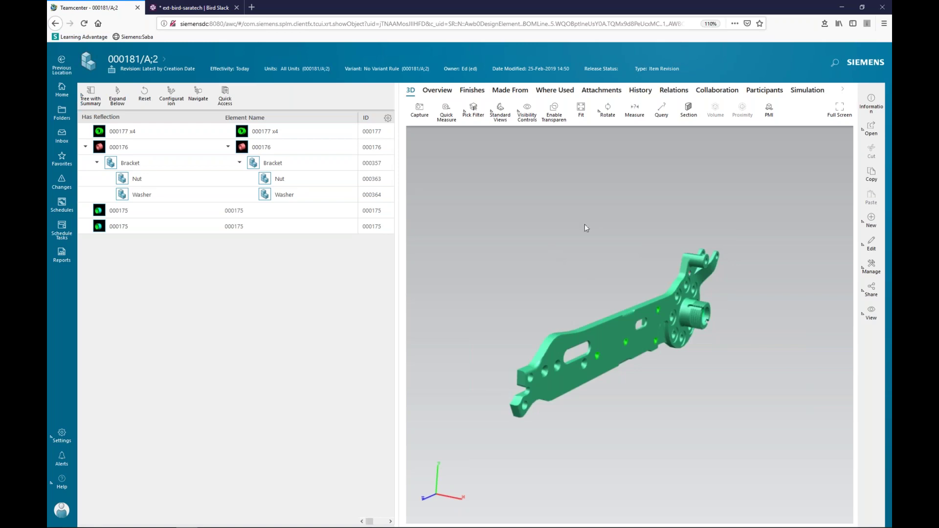
Step: Switch the assembly structure of 000181 back to the Tree layout without the summary
drag(585, 224, 648, 192)
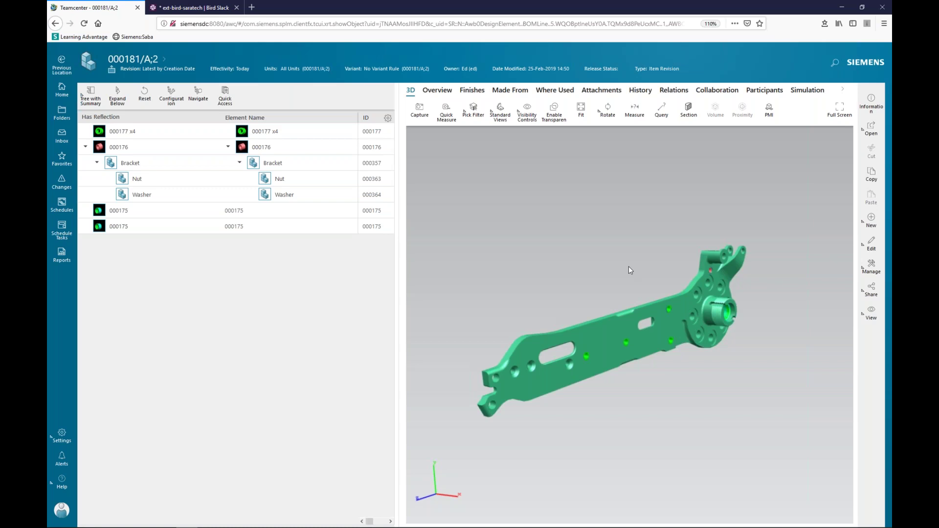
drag(633, 247, 696, 322)
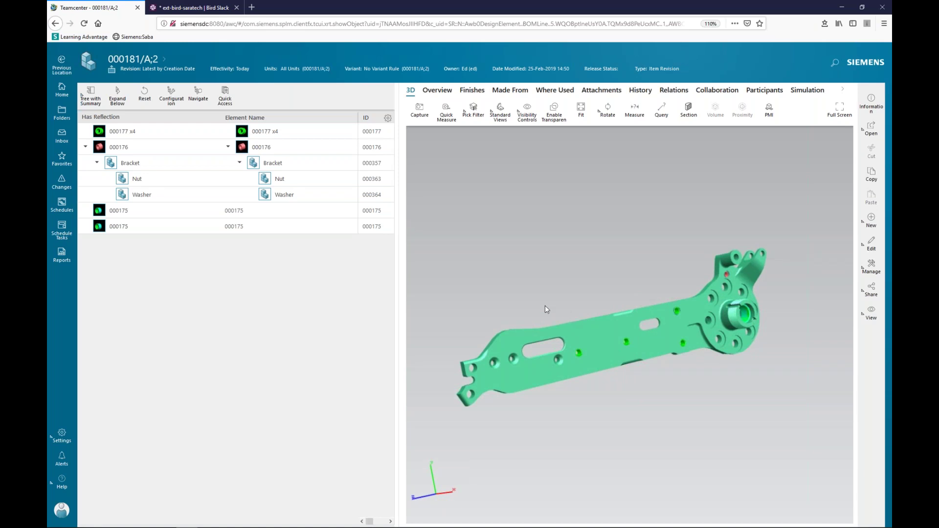
click(91, 94)
click(91, 181)
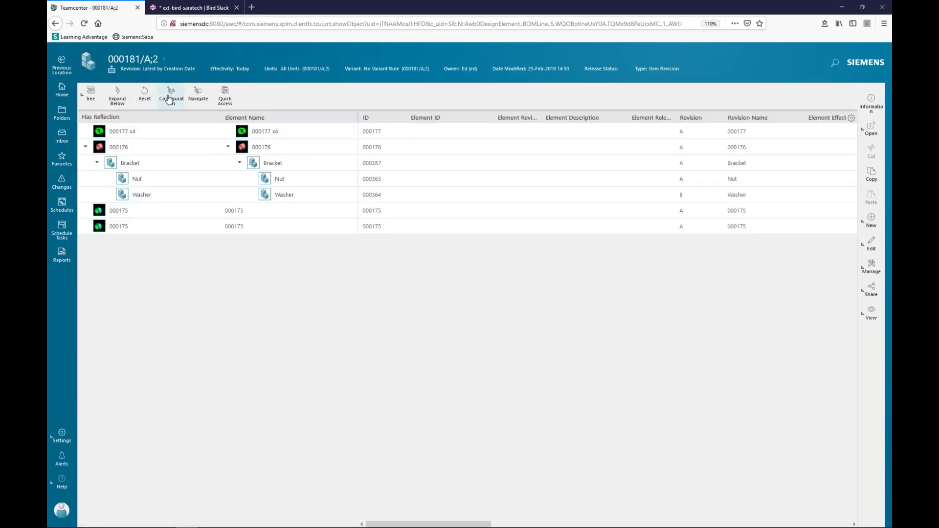
Step: Change the revision rule in the structure's configuration to Any Status; Working, and close the configuration settings
click(171, 96)
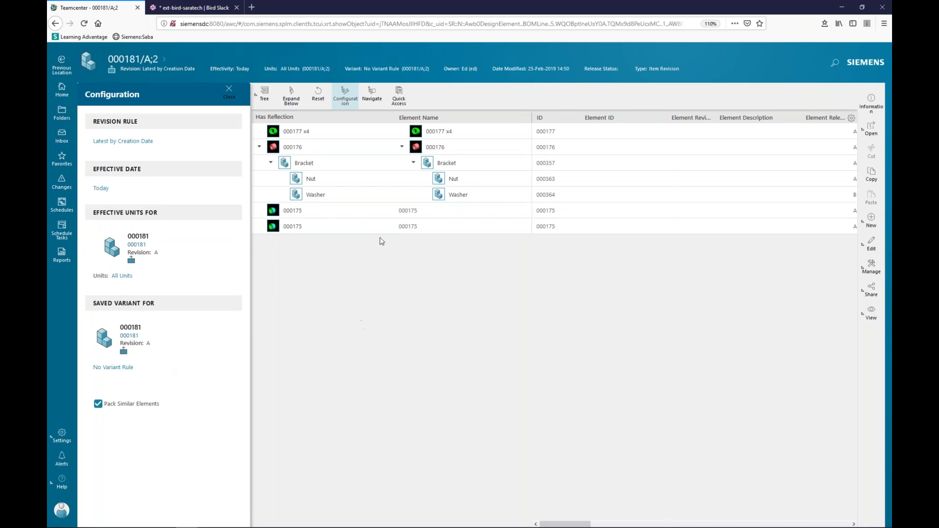
drag(580, 516, 613, 510)
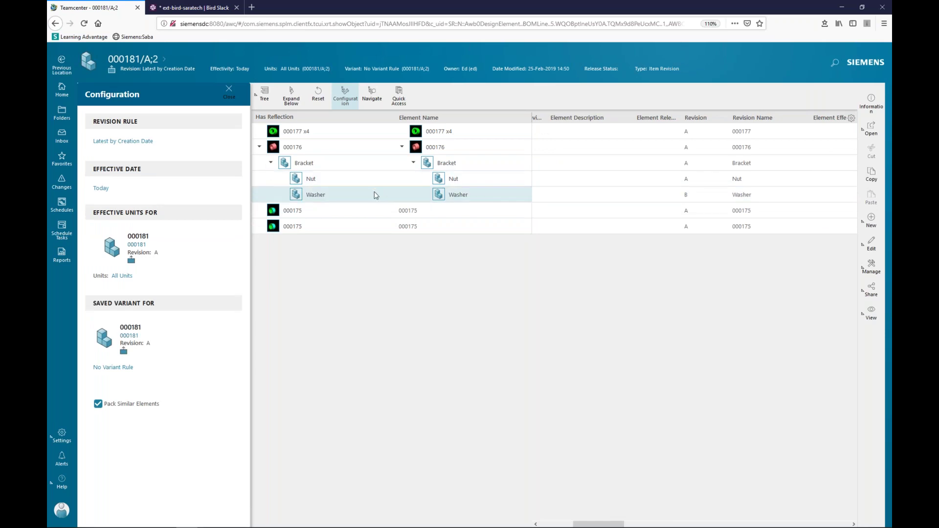
click(123, 142)
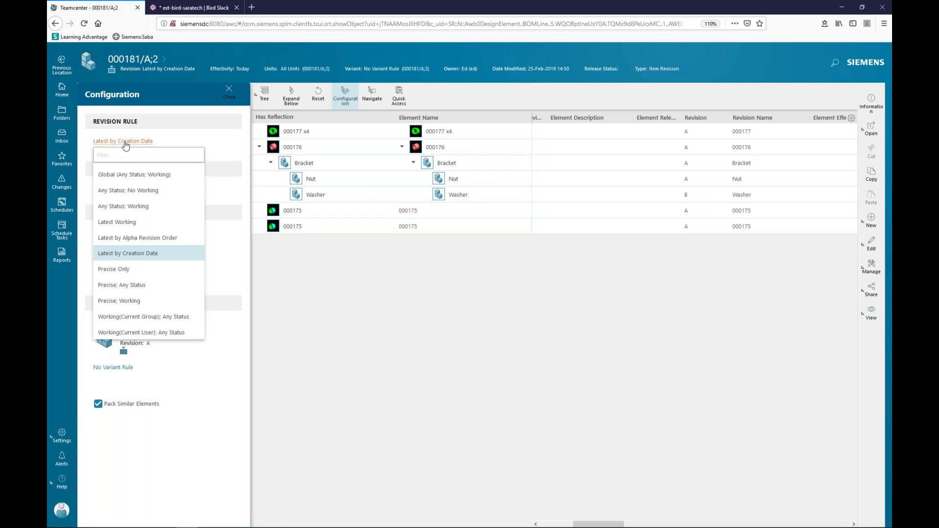
click(374, 295)
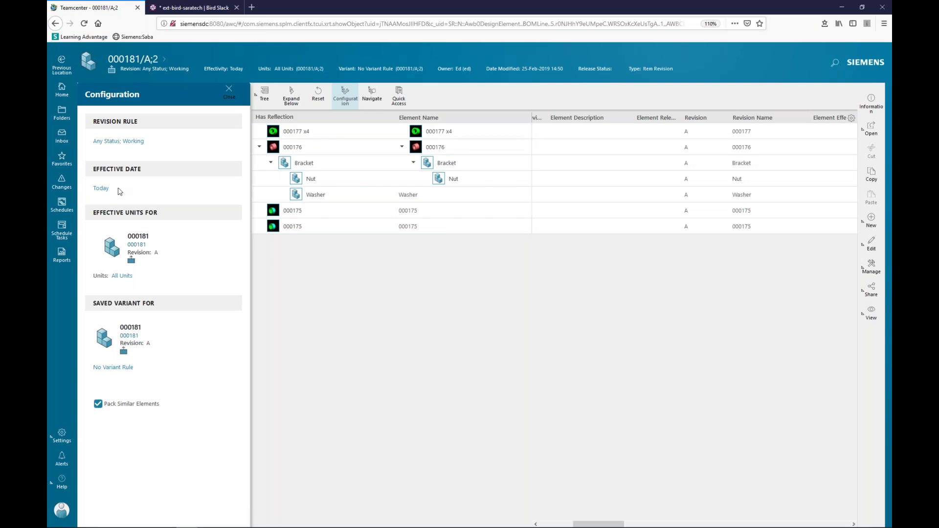
click(137, 324)
click(346, 96)
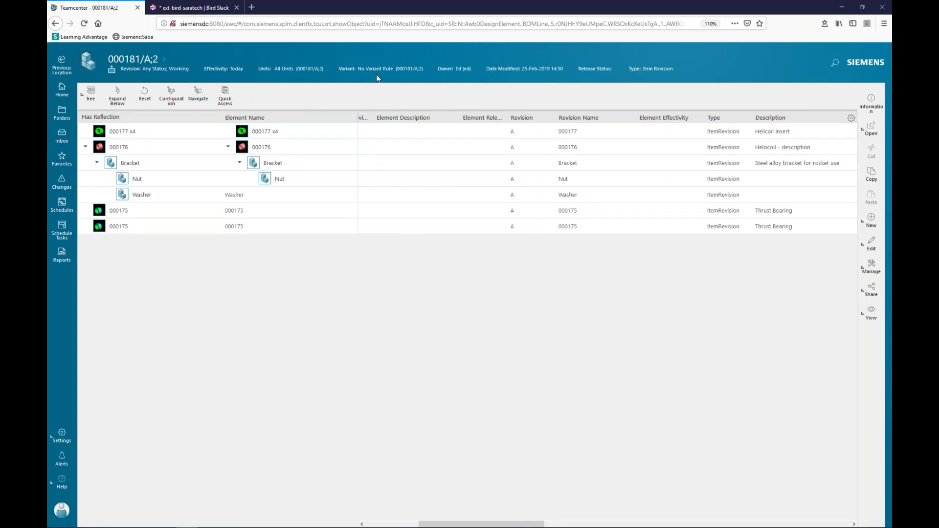
Step: Run a global search for "ecn" and open the 1st change notice from the results
click(835, 65)
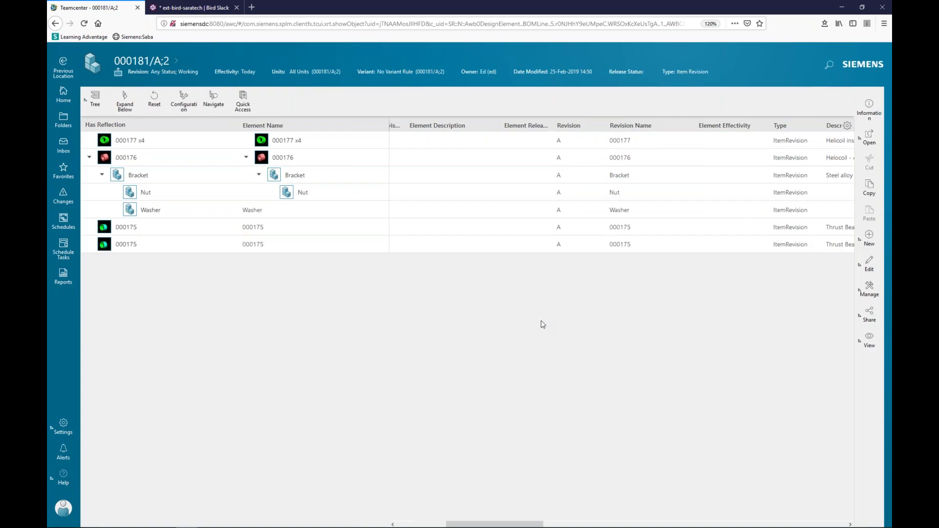
ctrl+scroll(529, 329, up, 1)
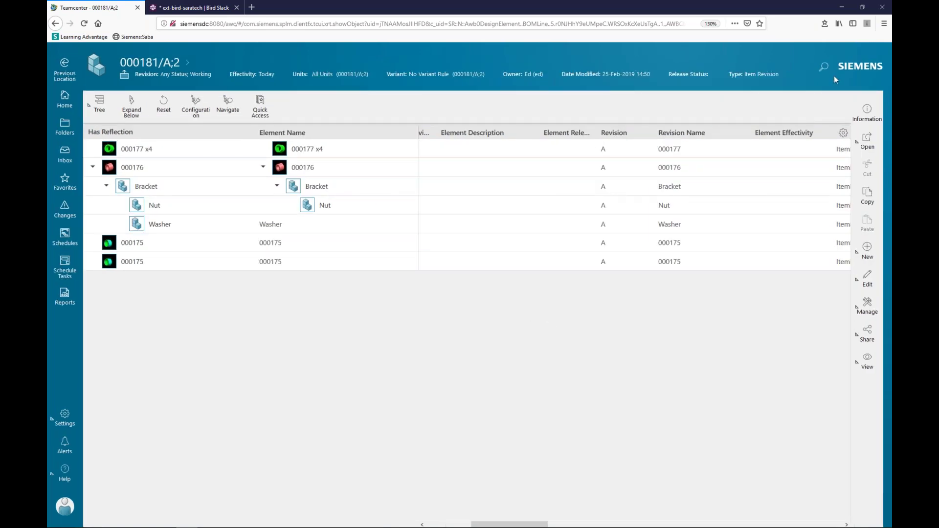
click(824, 67)
click(669, 65)
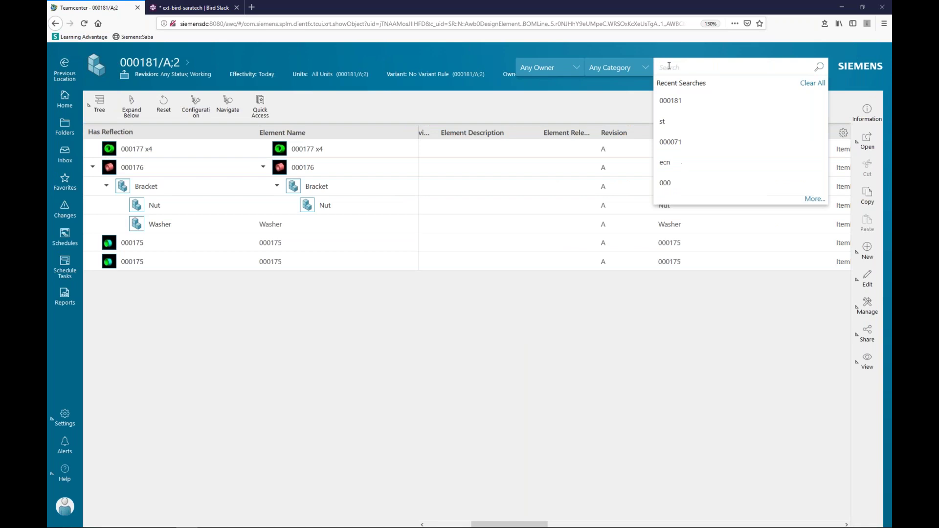
text(ecn)
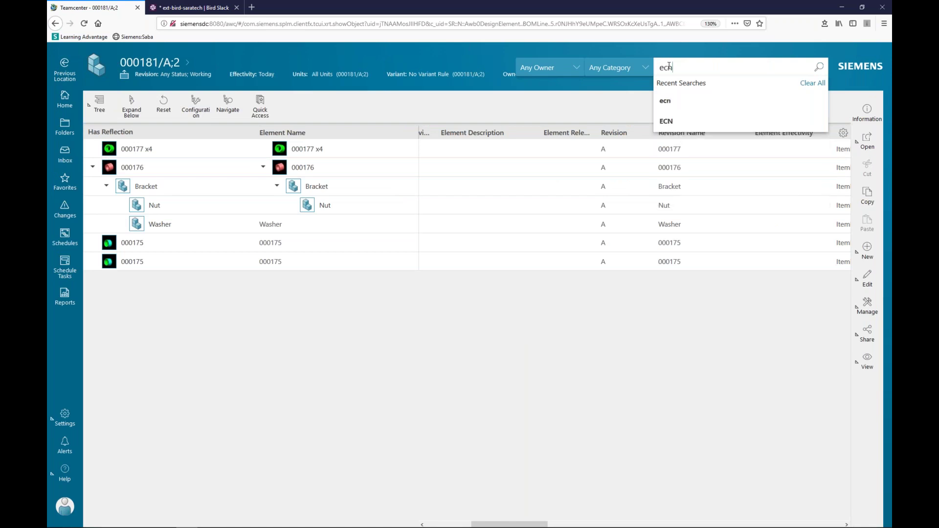
key(Return)
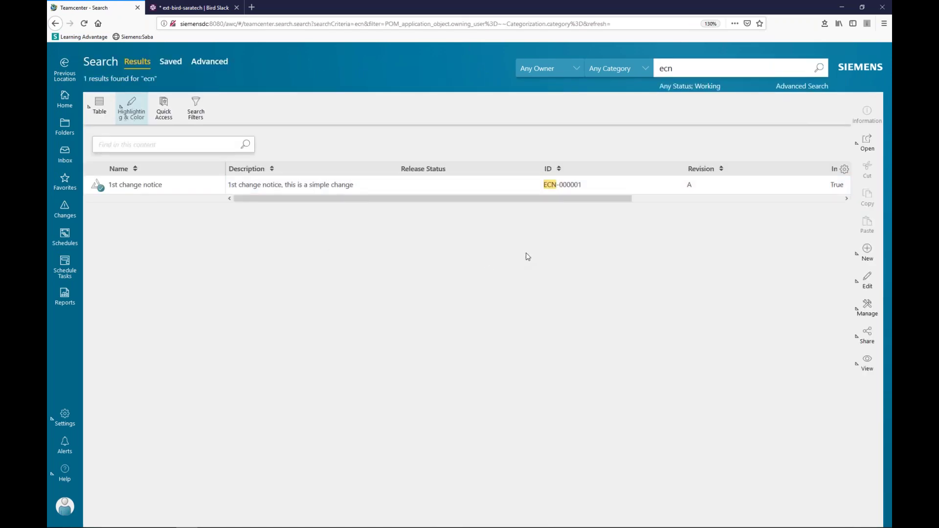
click(694, 66)
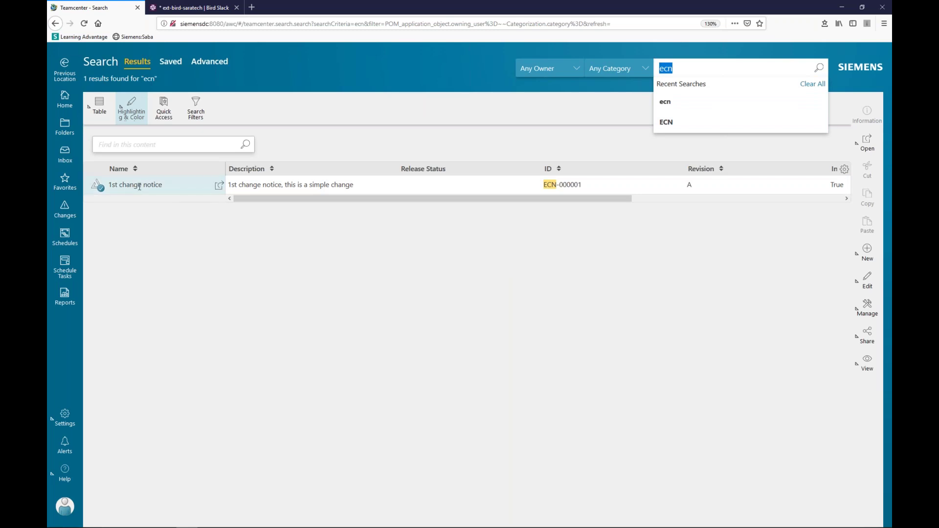
click(219, 186)
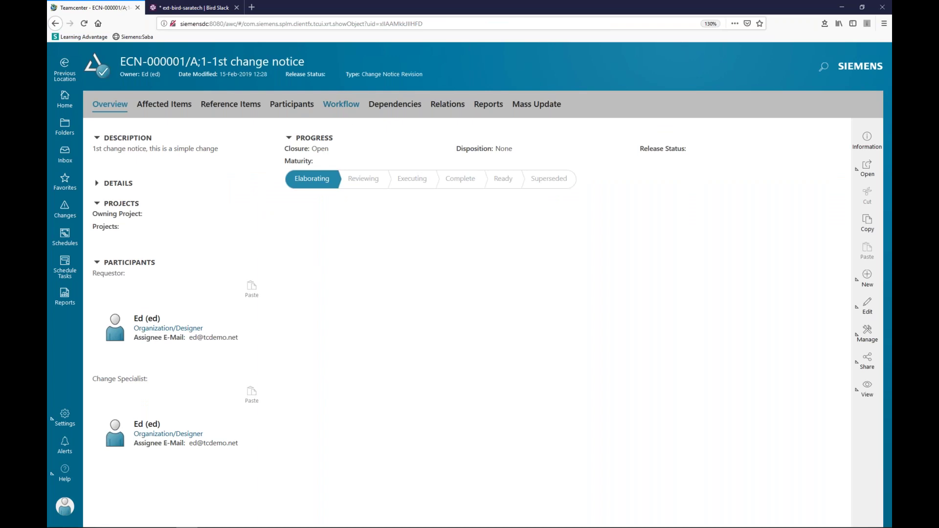
Step: Examine the change notice's workflow, checking the task list and the diagram from Participant Assignments through the Change Implementation Board review
click(340, 105)
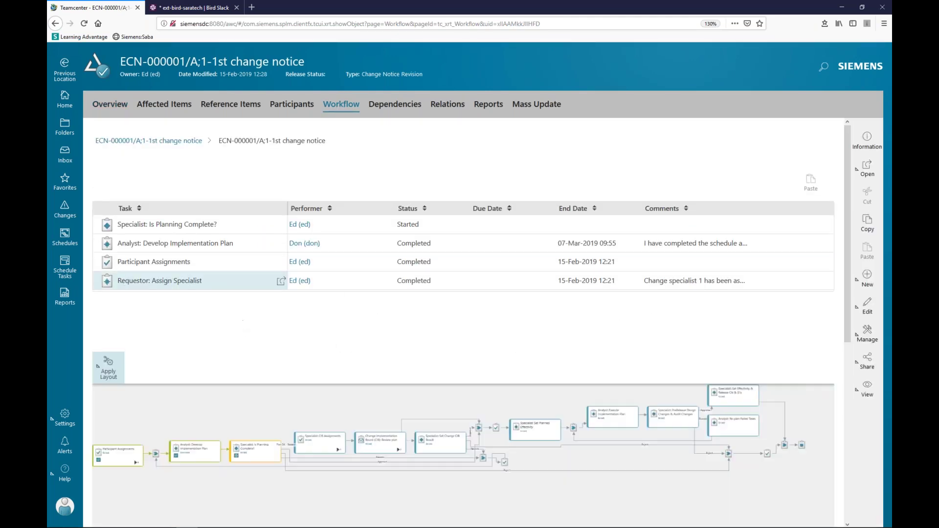
scroll(256, 430, up, 3)
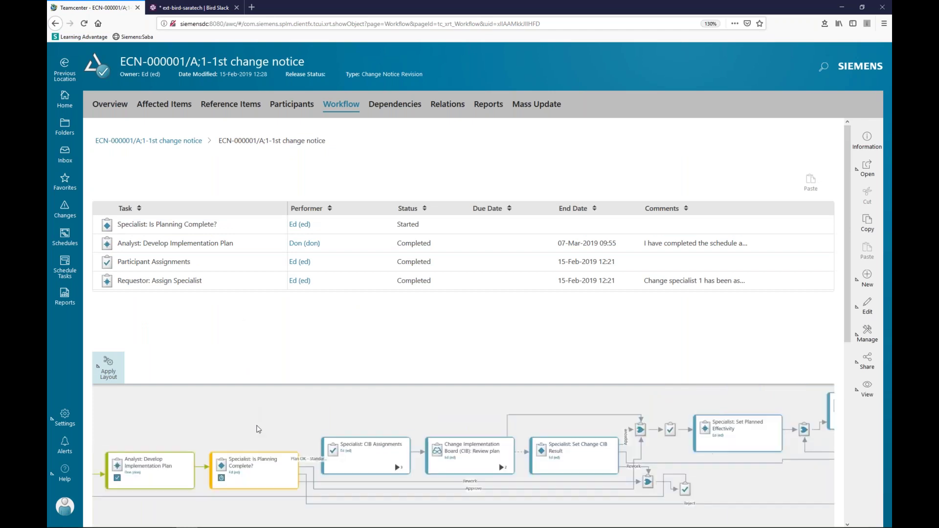
scroll(258, 429, up, 3)
drag(357, 399, 286, 406)
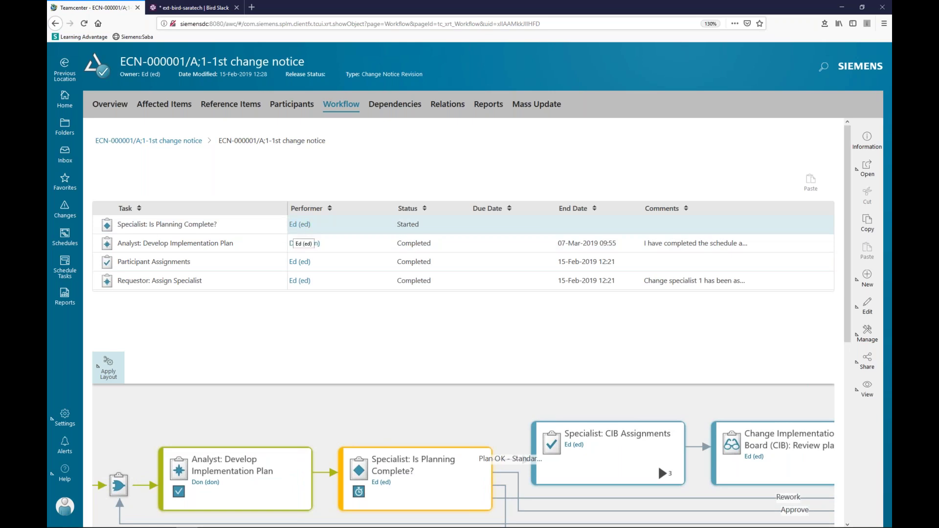
click(296, 248)
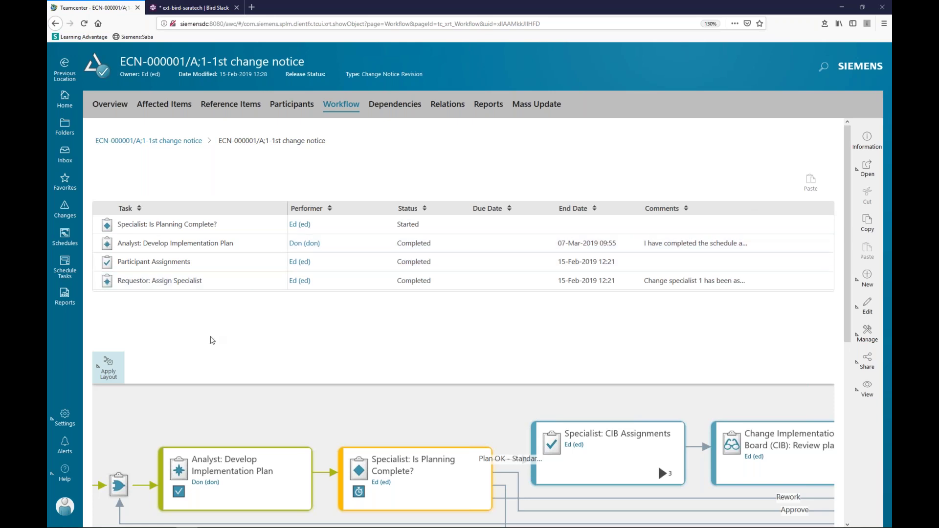
drag(226, 421, 160, 402)
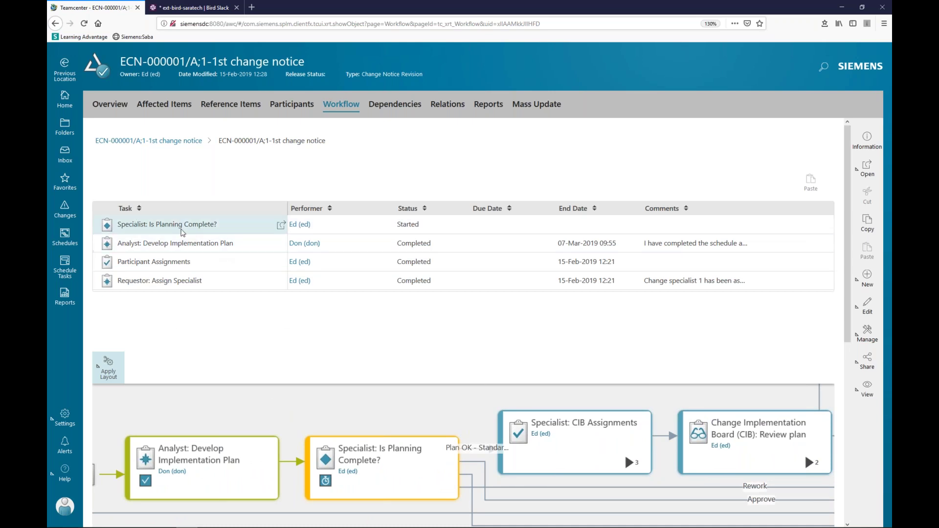
drag(190, 411, 393, 400)
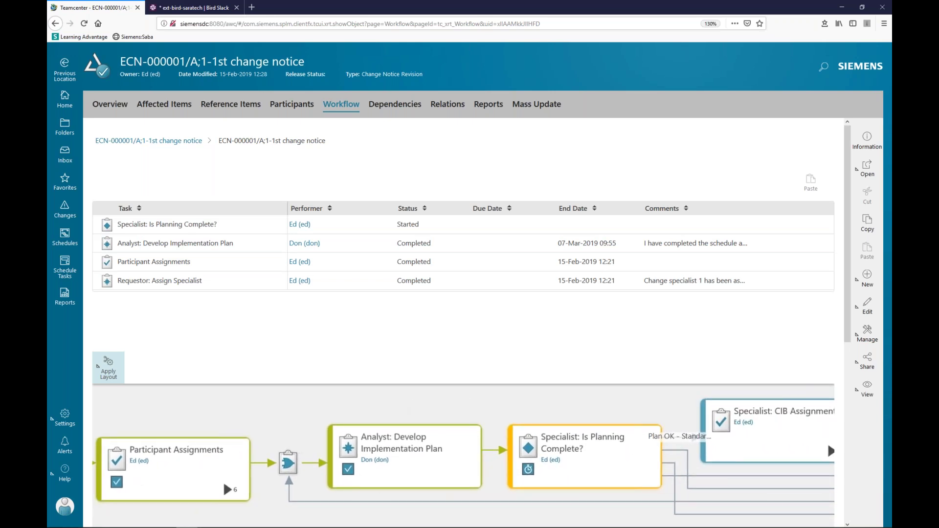
drag(402, 404, 235, 421)
drag(509, 419, 289, 399)
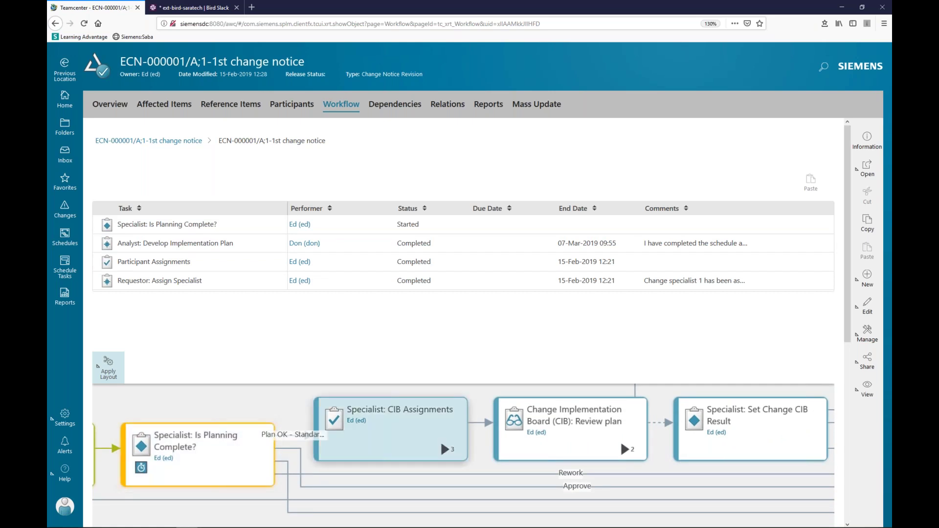
drag(273, 399, 284, 416)
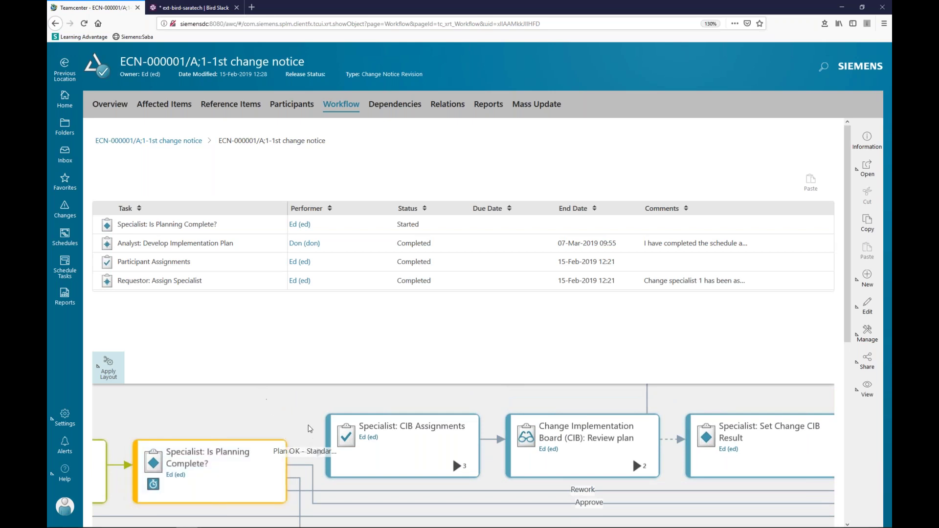
drag(310, 430, 290, 401)
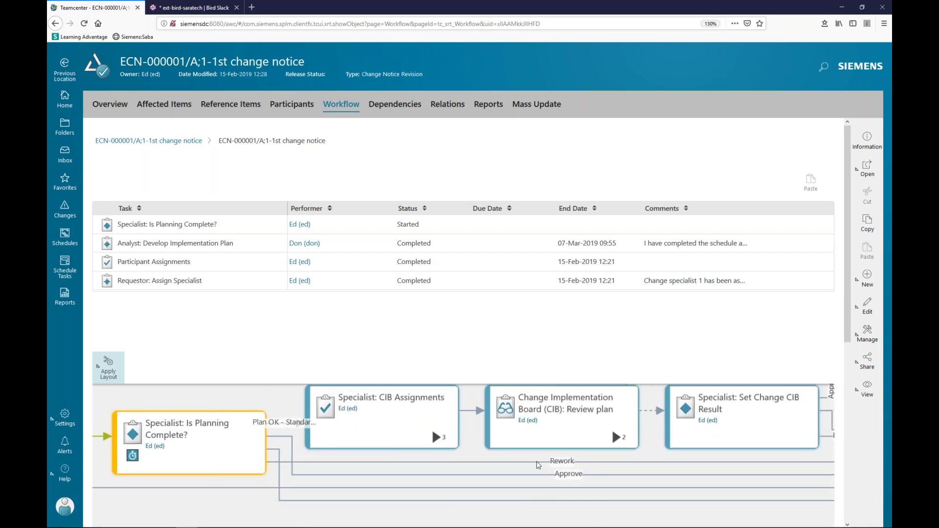
drag(432, 502, 657, 512)
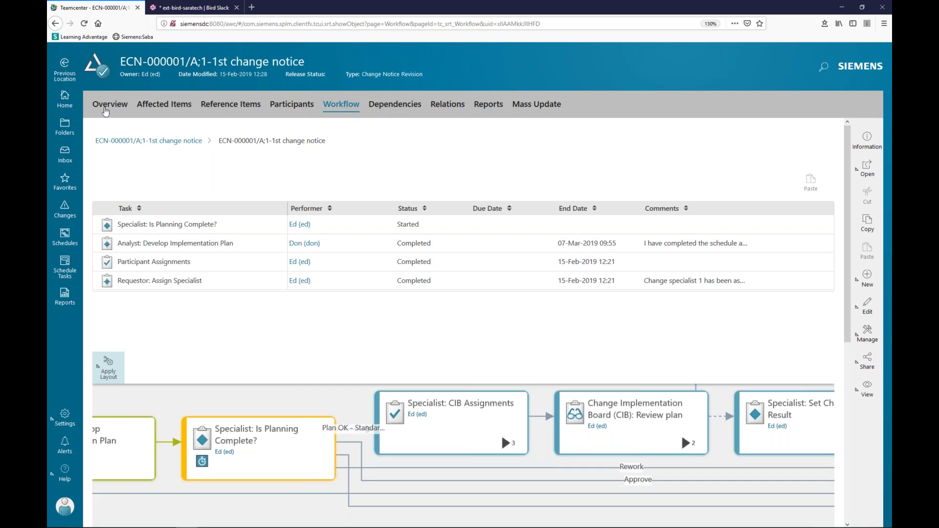
Step: Return to the change notice's Overview, review its View and Share commands, and pin the notice to Home
click(114, 106)
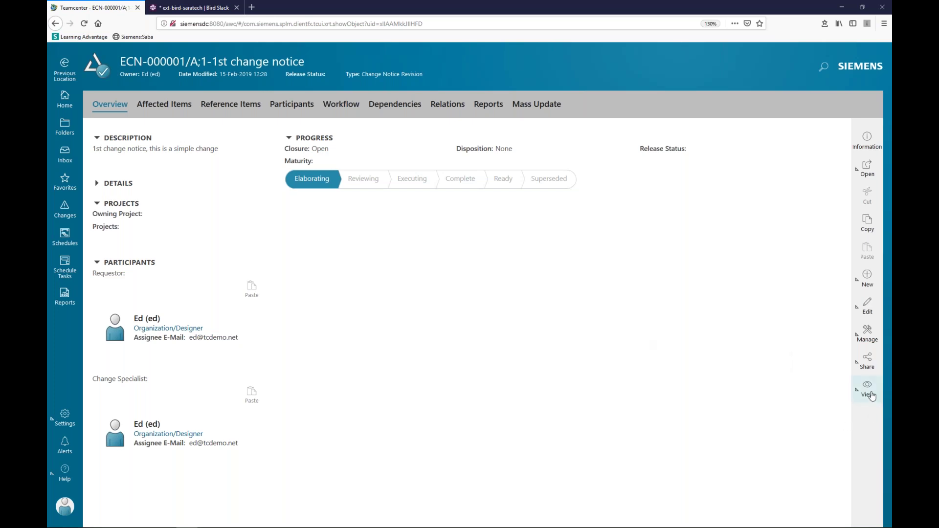
click(867, 391)
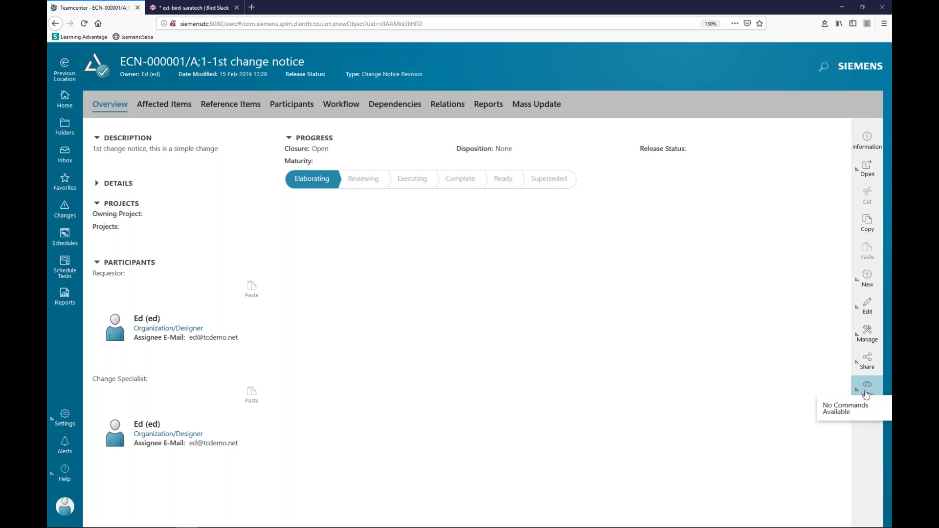
click(867, 360)
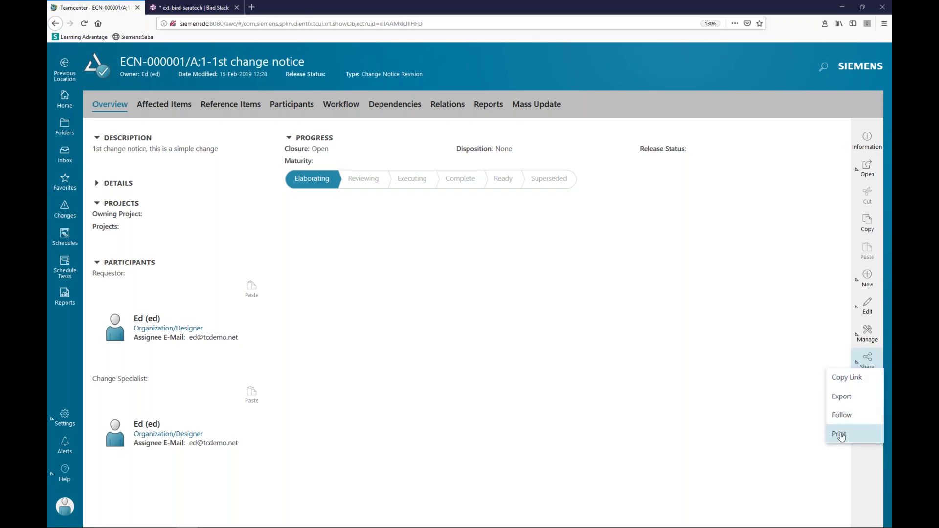
click(874, 330)
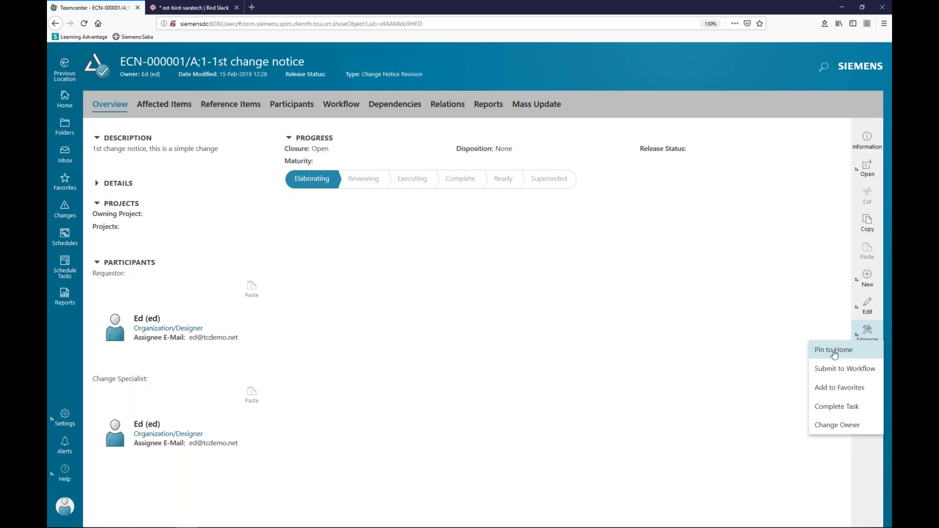
click(834, 352)
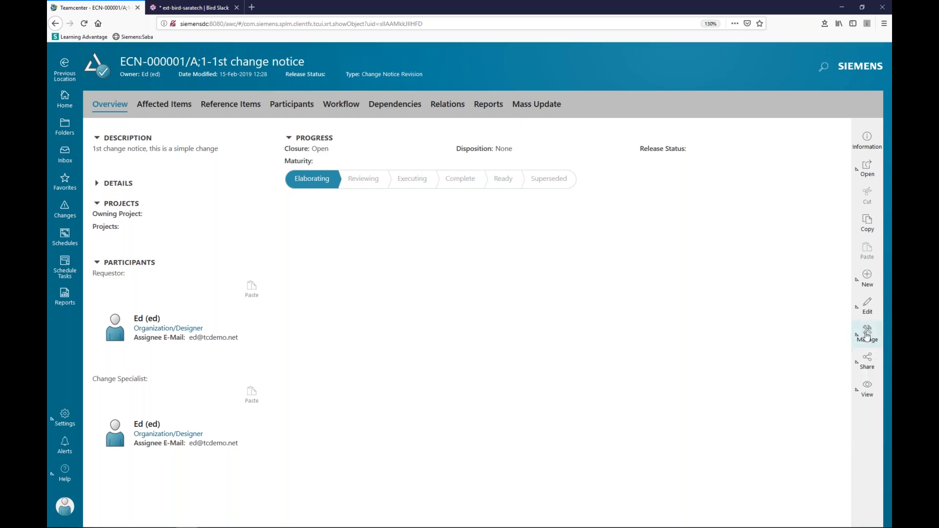
click(867, 335)
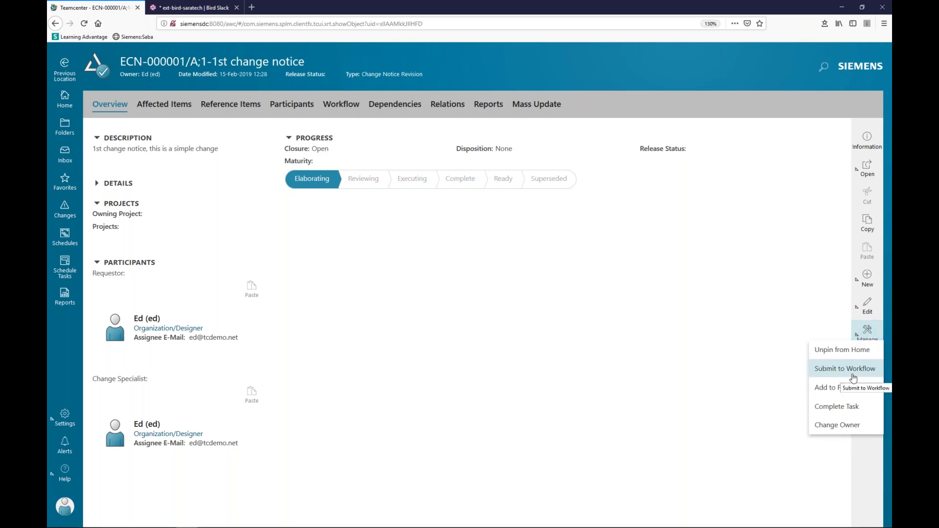
click(866, 305)
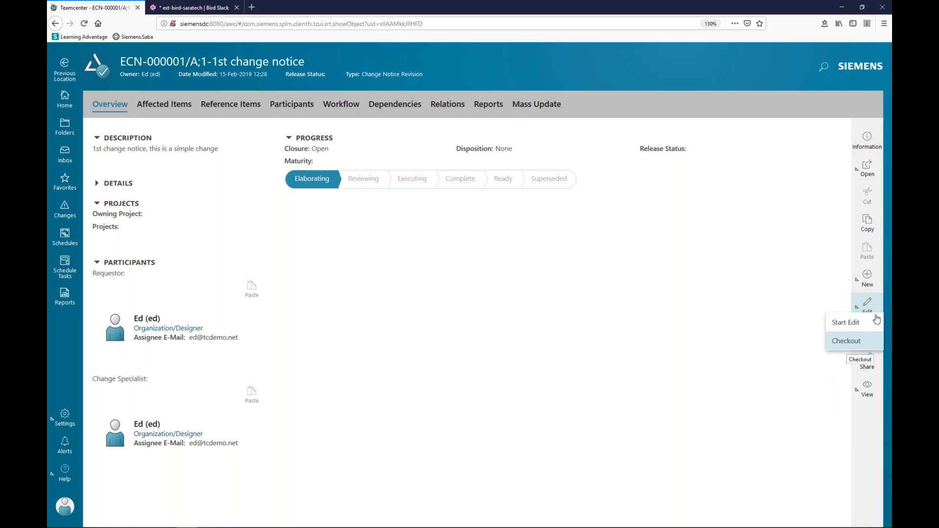
click(532, 293)
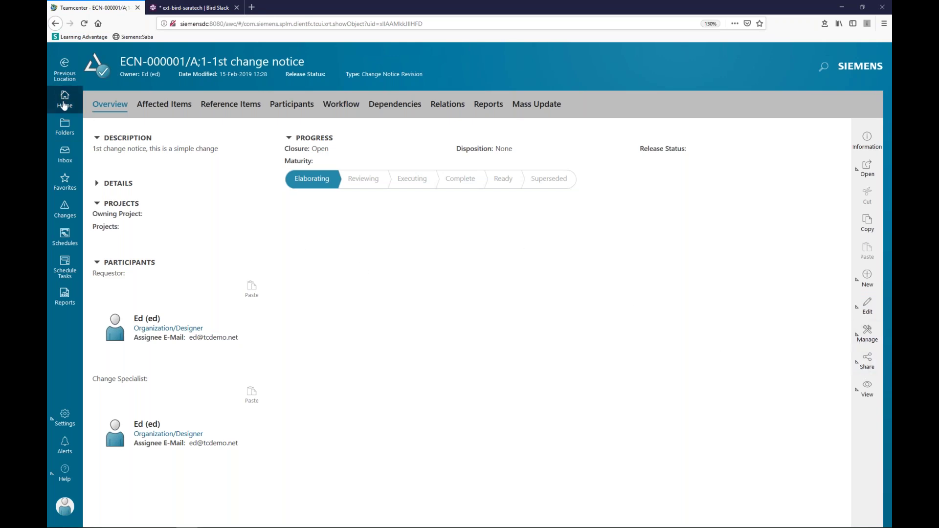
Step: Go to the Home page and open the 1st change notice from its pinned tile
click(65, 100)
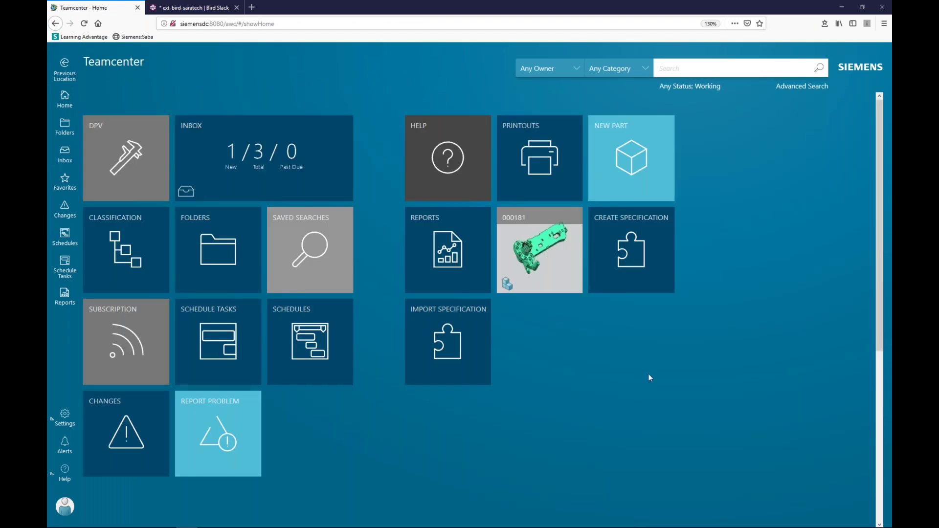
scroll(629, 376, down, 2)
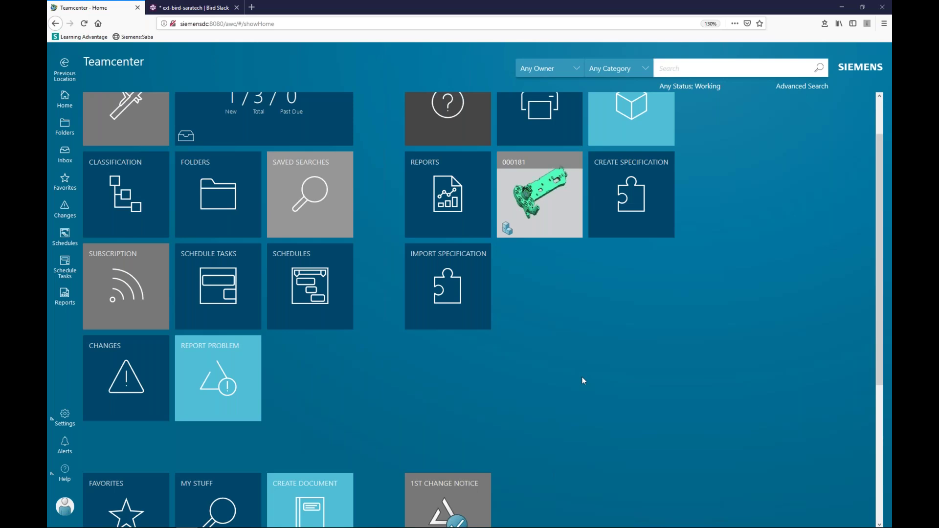
key(ctrl+minus)
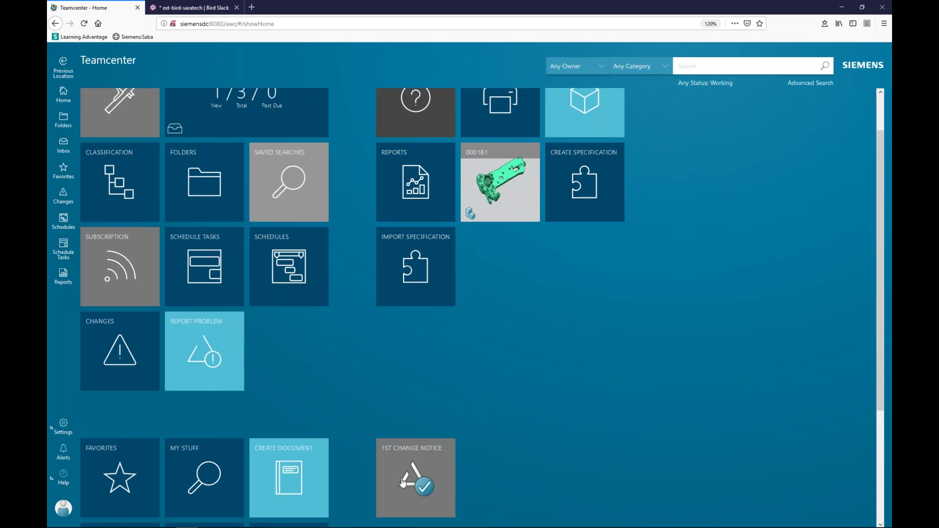
click(413, 464)
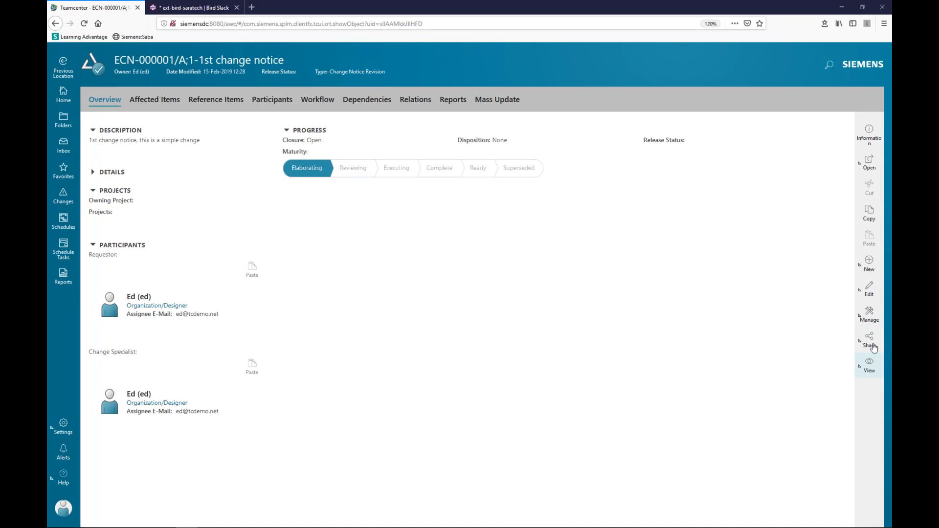
Step: Unpin the 1st change notice from Home and add it to Favorites
click(864, 317)
click(868, 312)
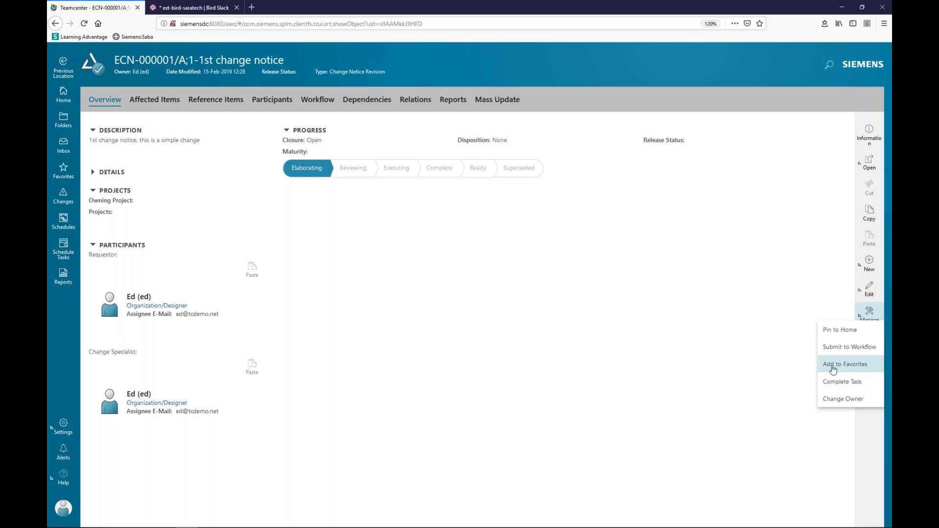
click(847, 368)
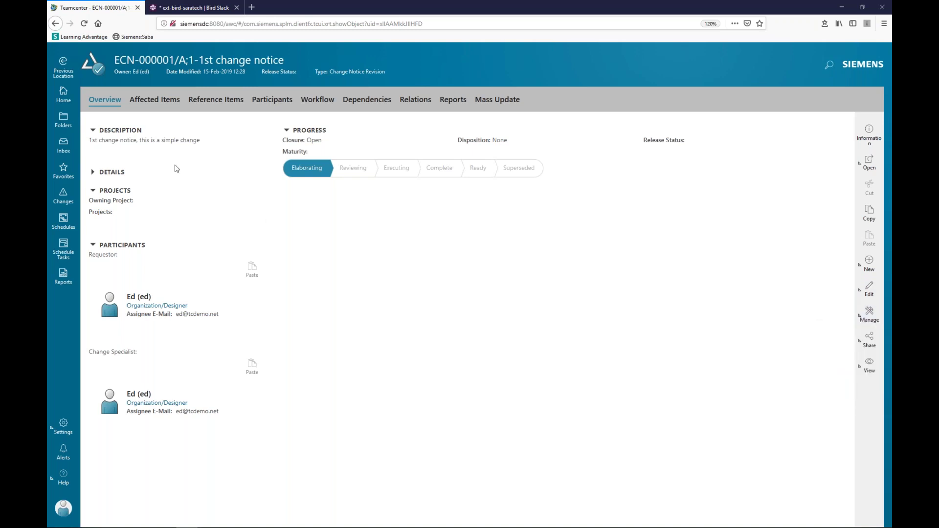
Step: Return to the Home page, open My Favorites, and select item 000181 in the list
click(64, 96)
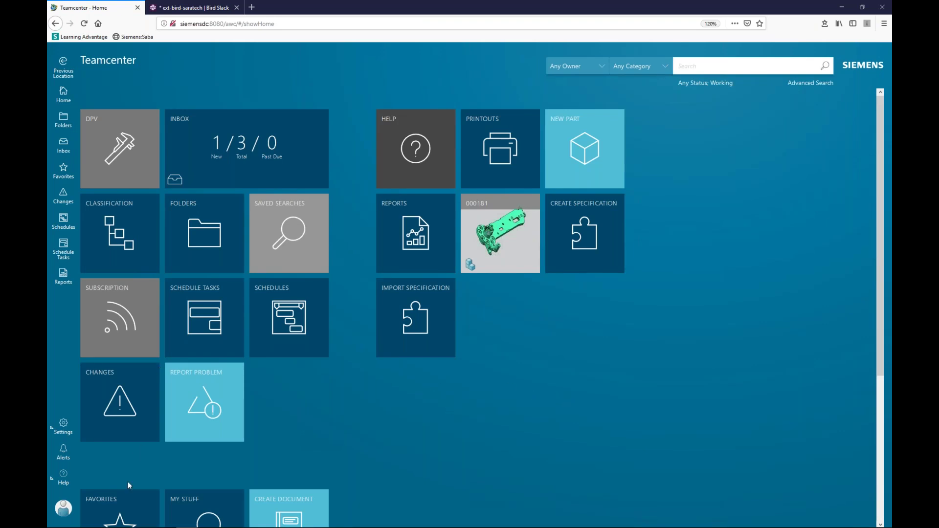
key(ctrl+minus)
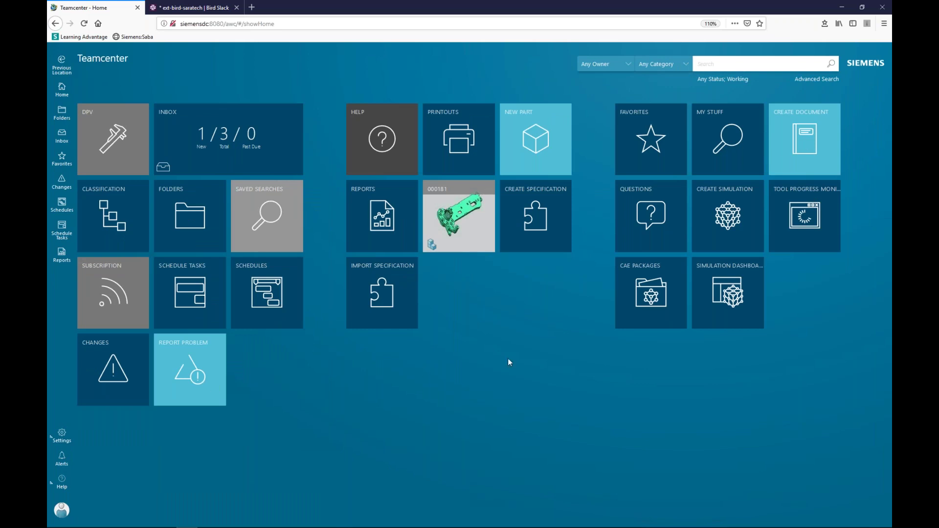
click(648, 134)
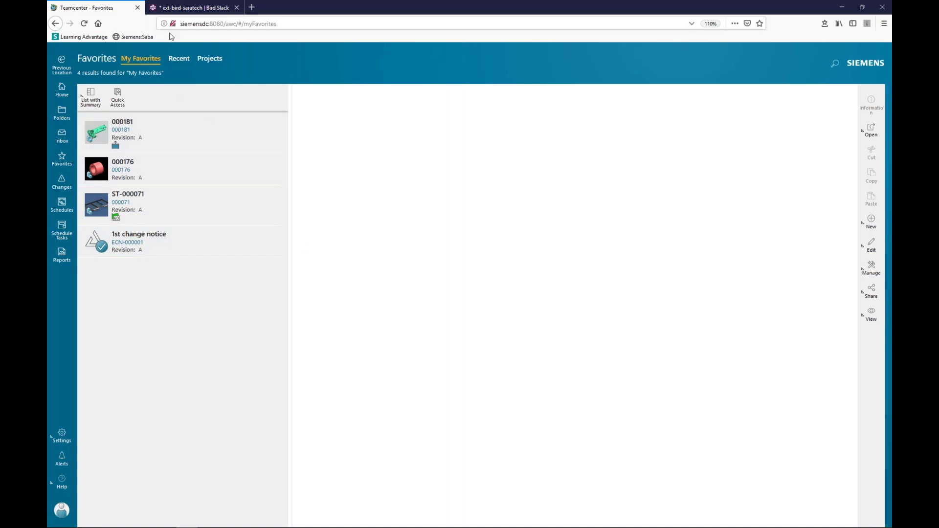
click(204, 134)
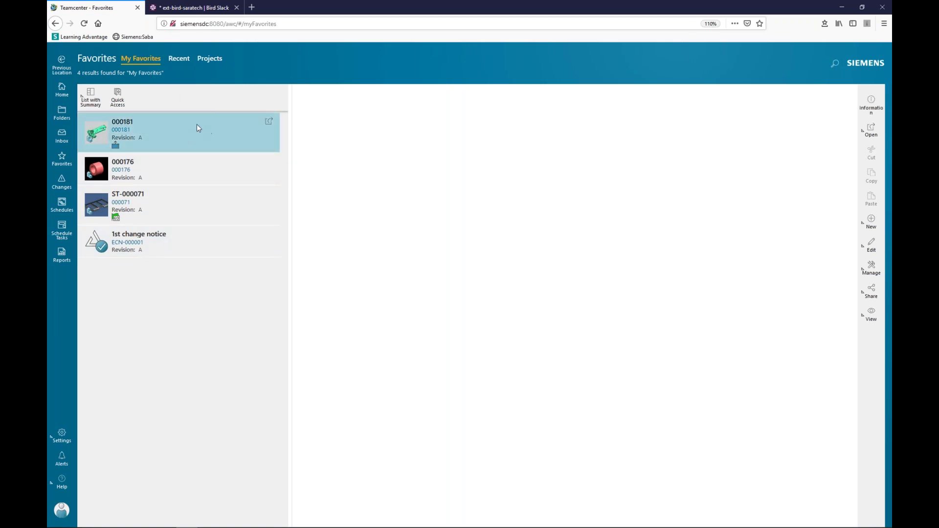
Step: Check the context commands available for item 000181 in My Favorites and keep the item selected
right_click(186, 128)
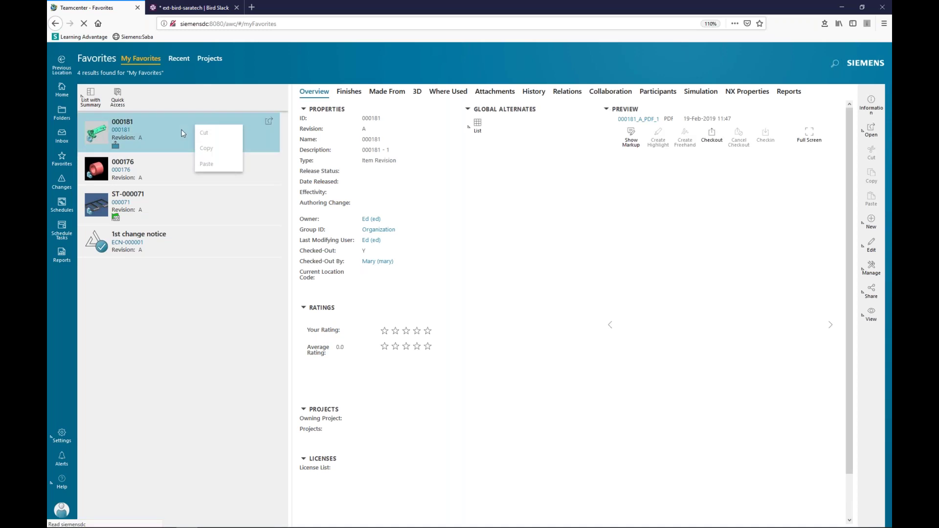
click(182, 133)
click(194, 133)
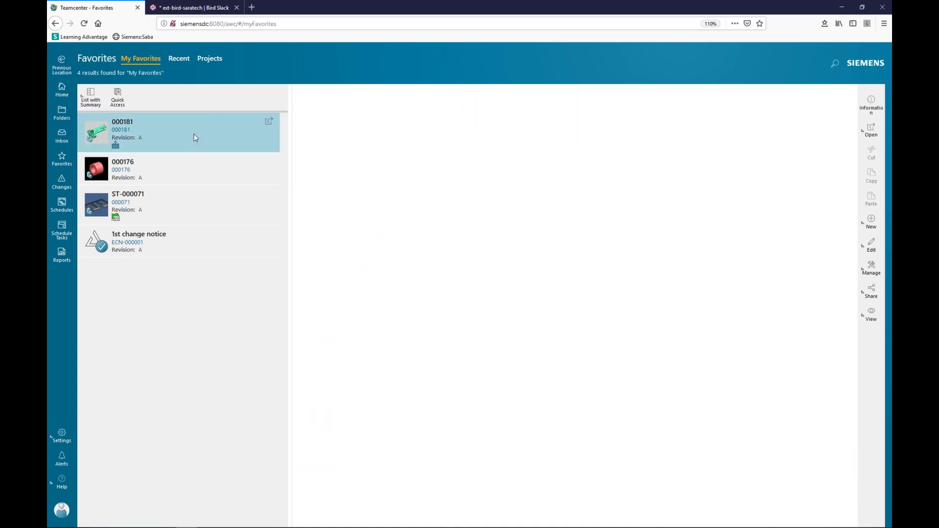
Step: Review the Open options for item 000181, including Open in NX, and return to the Home page
click(868, 130)
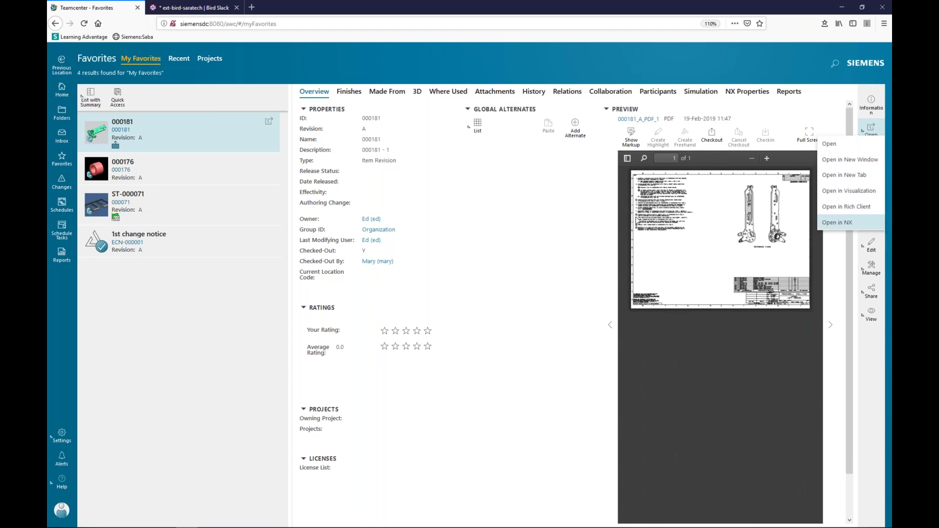
click(217, 335)
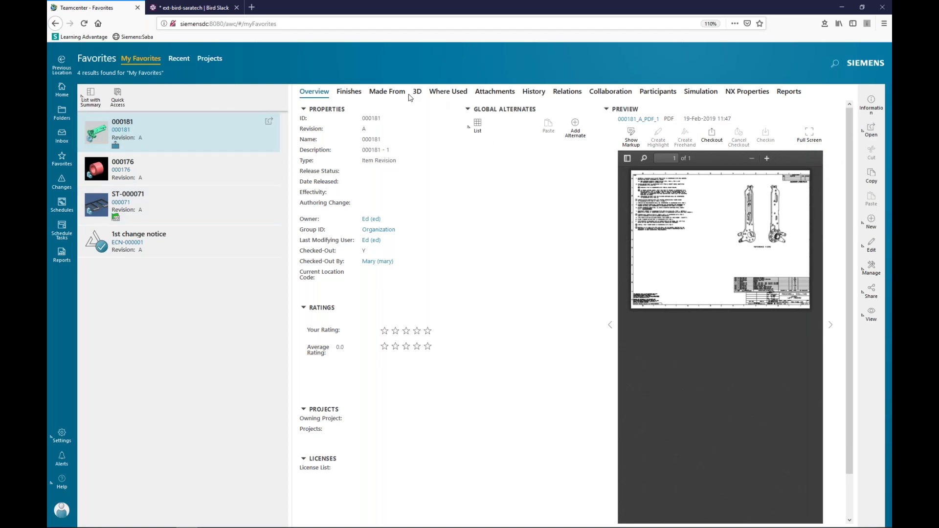
click(871, 130)
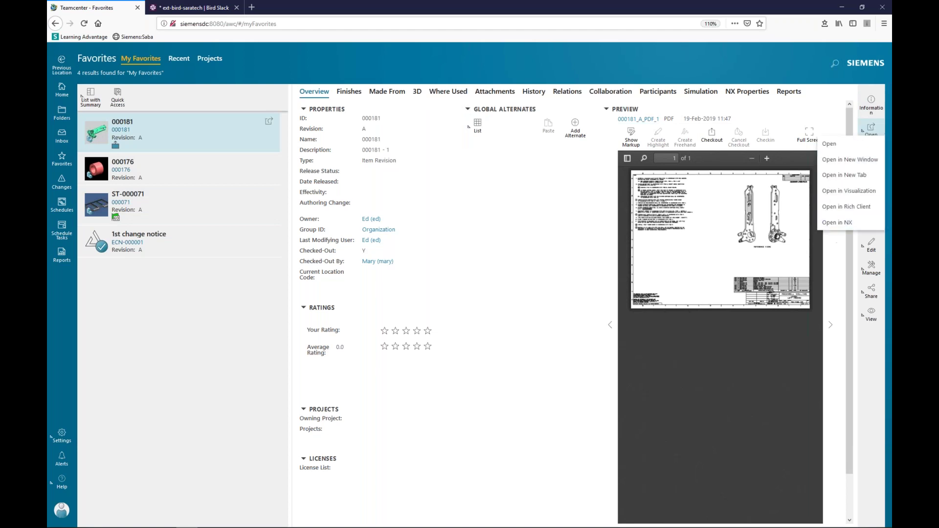
click(98, 324)
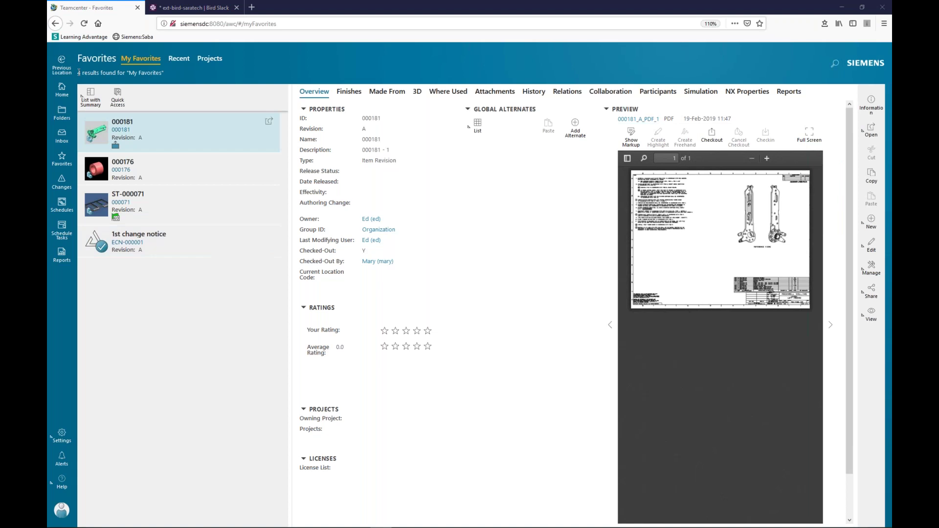
click(61, 91)
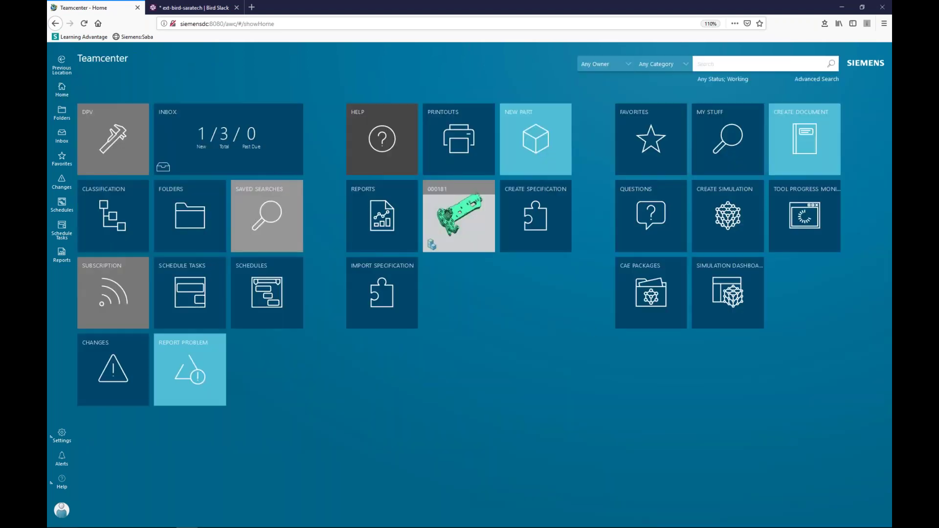